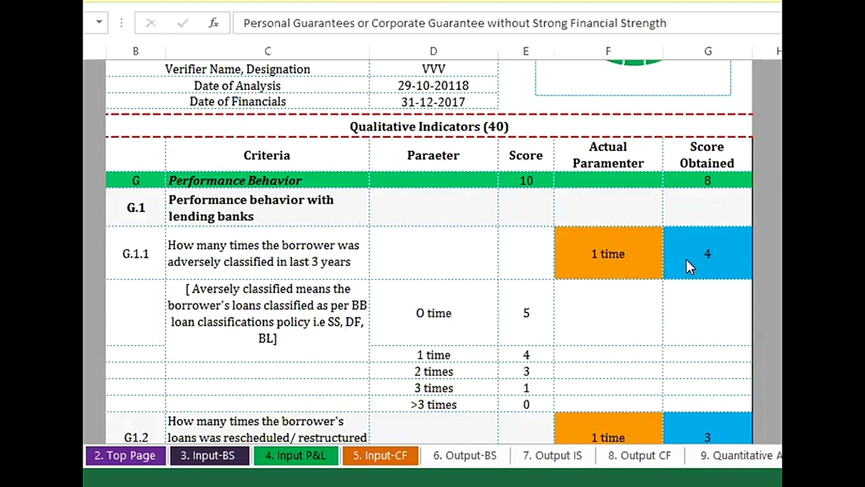
Try 2 times as the G.1.1 adverse classification parameter, and set it finally to 3 times.
left_click(654, 280)
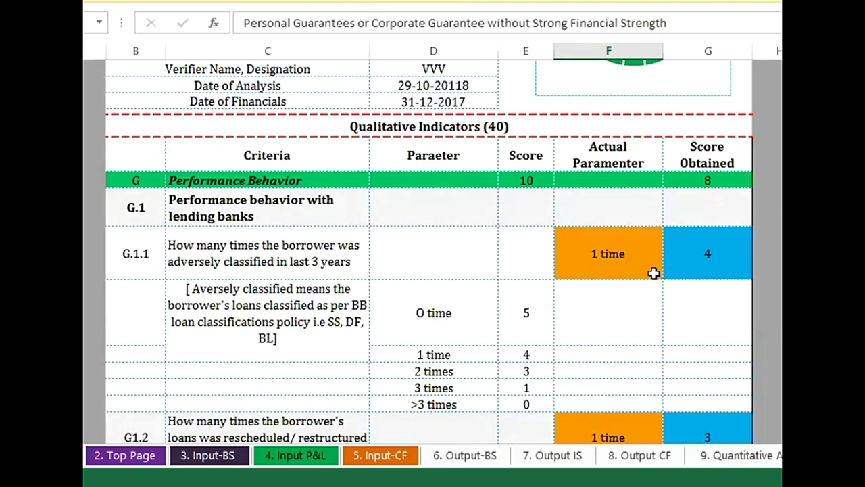
left_click(650, 270)
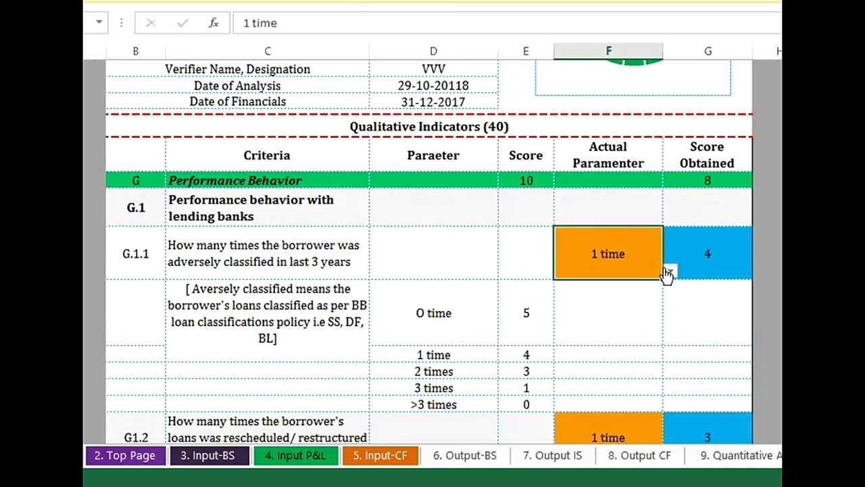
left_click(668, 273)
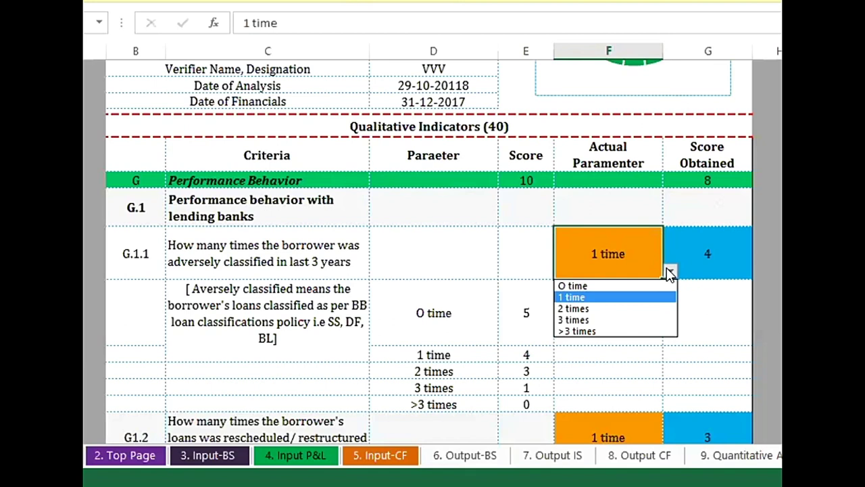
left_click(587, 309)
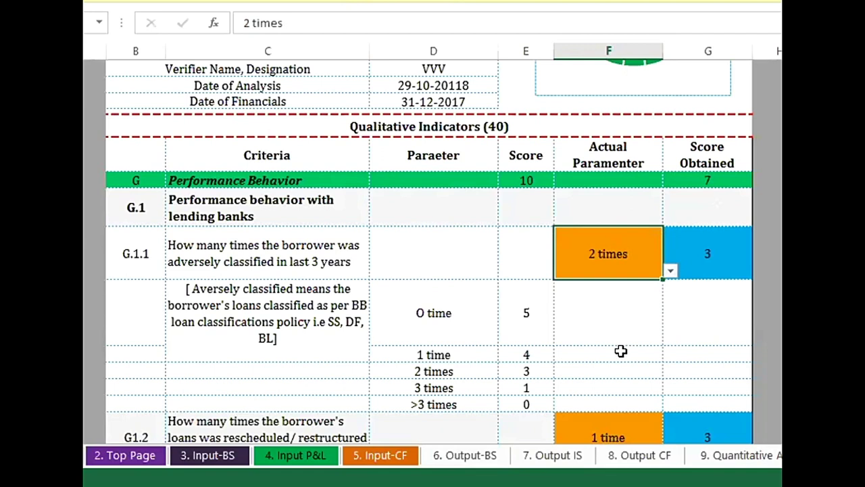
left_click(669, 271)
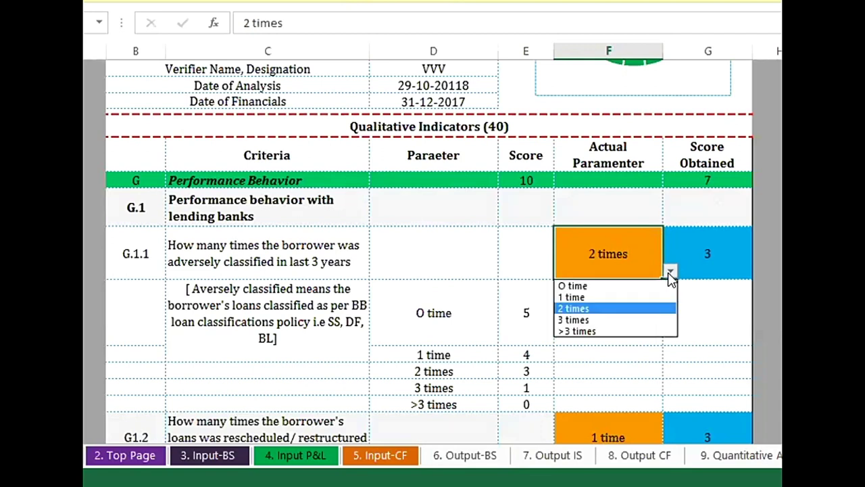
left_click(573, 319)
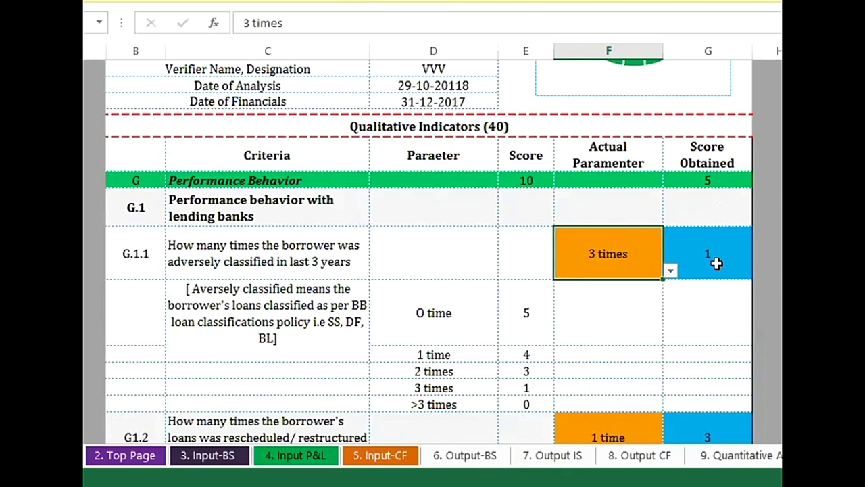
Set the G1.2 actual parameter for loan rescheduling or restructuring in the last 3 years to 3 times.
scroll(716, 264, "down", 3)
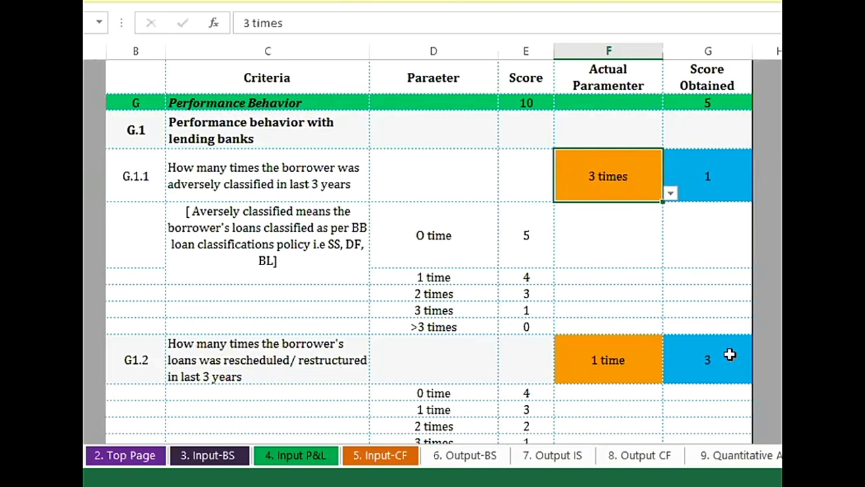
left_click(609, 375)
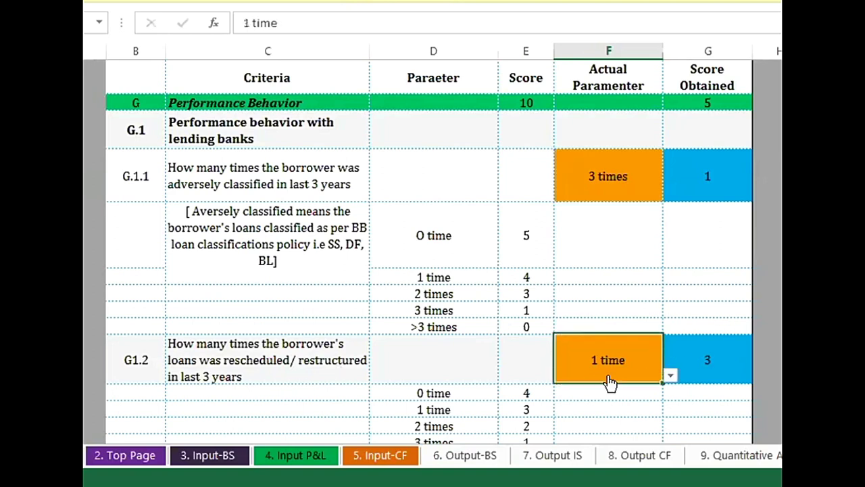
left_click(671, 379)
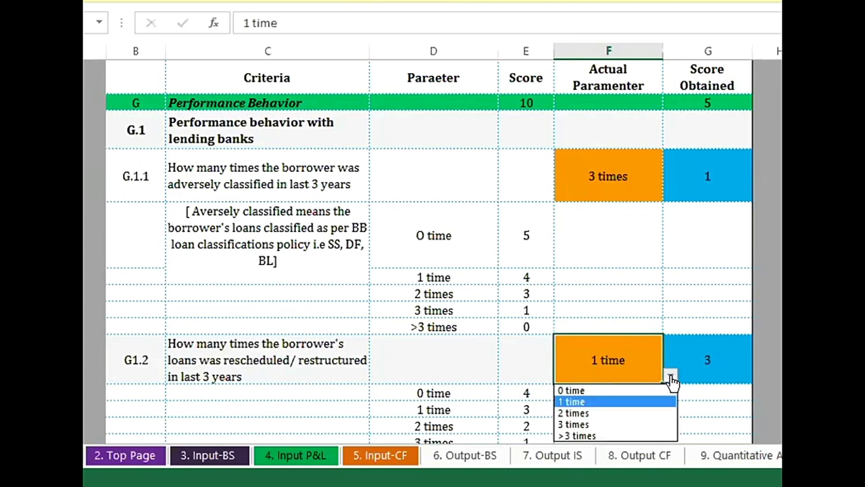
left_click(607, 424)
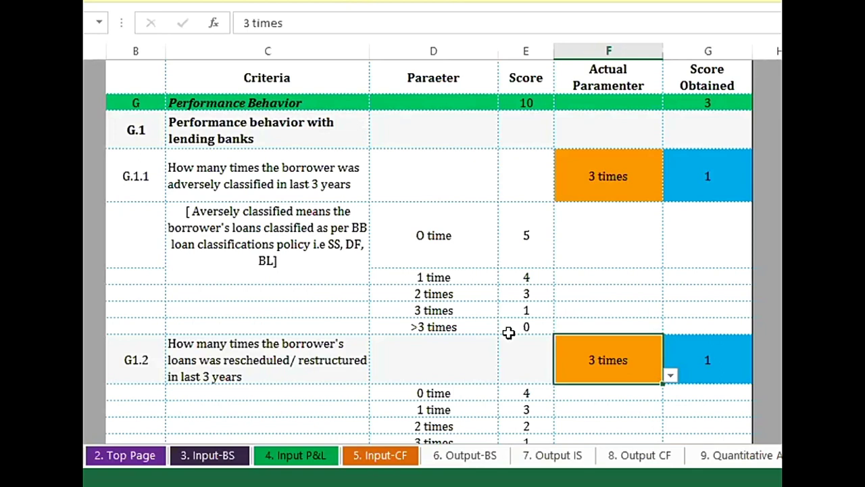
Set the G.2 actual parameter for performance behavior with suppliers/creditors to No.
scroll(508, 332, "down", 2)
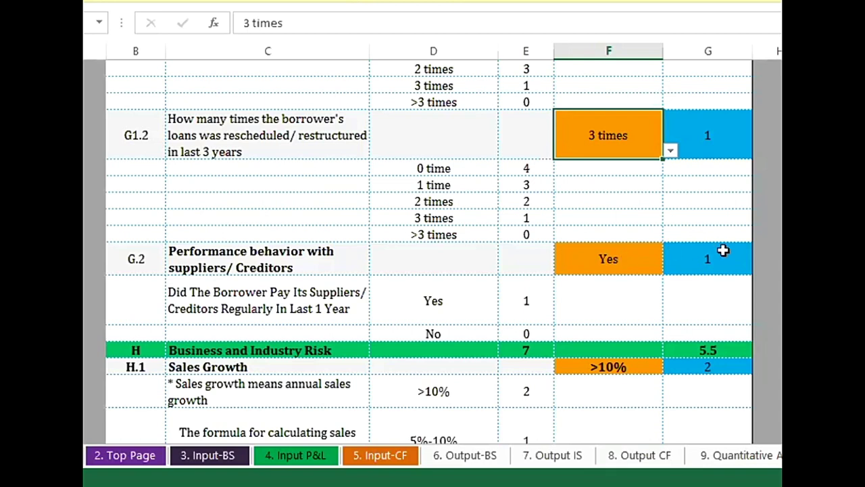
left_click(632, 258)
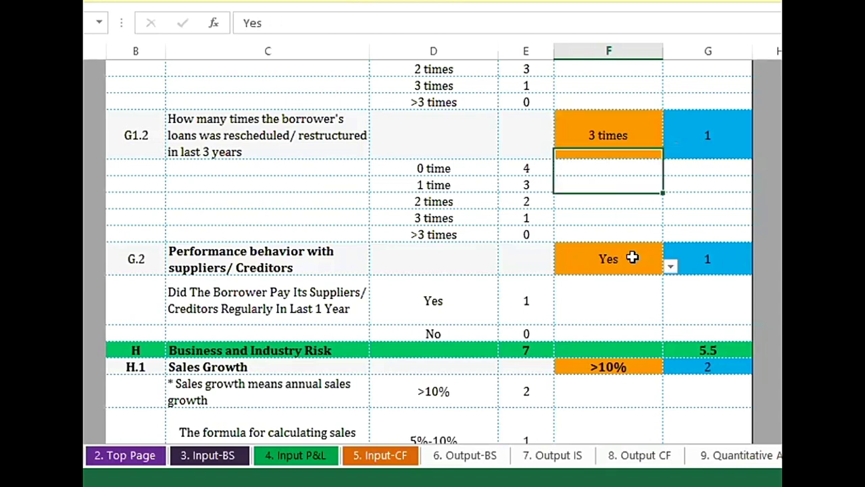
left_click(669, 265)
left_click(583, 293)
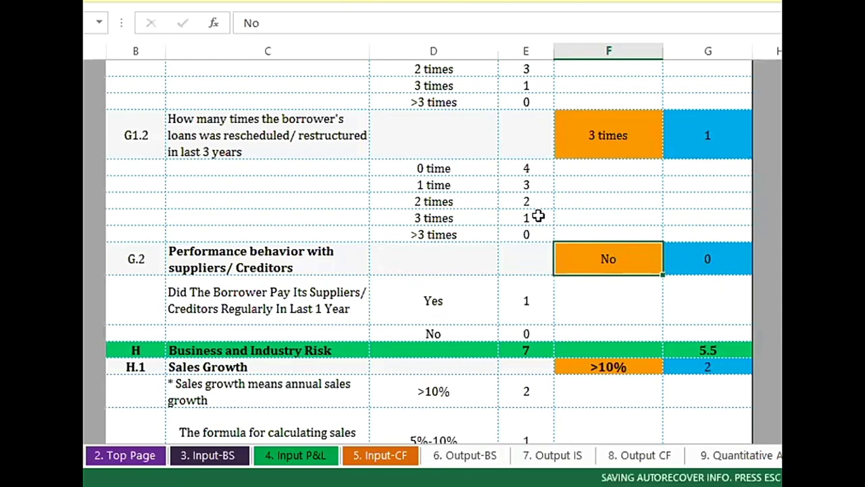
Review the selected parameters and obtained scores throughout the Performance Behavior section, from G.1.1 to G.2.
scroll(538, 217, "up", 1)
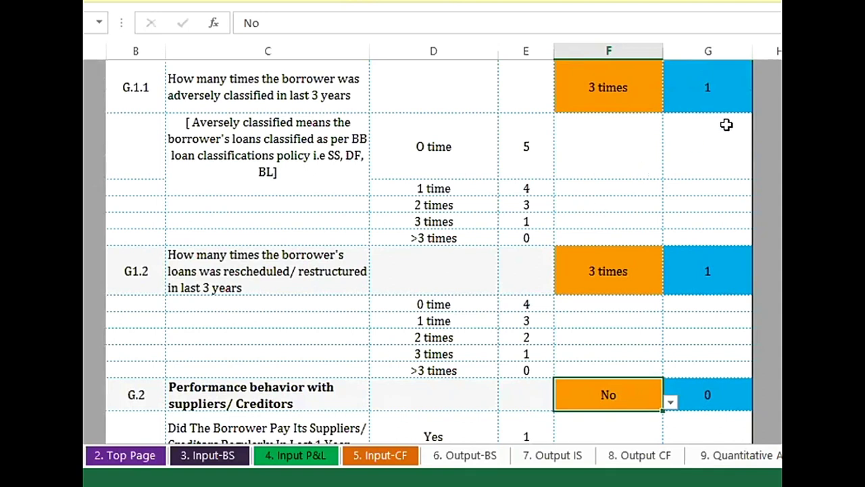
scroll(694, 100, "down", 5)
scroll(694, 100, "up", 3)
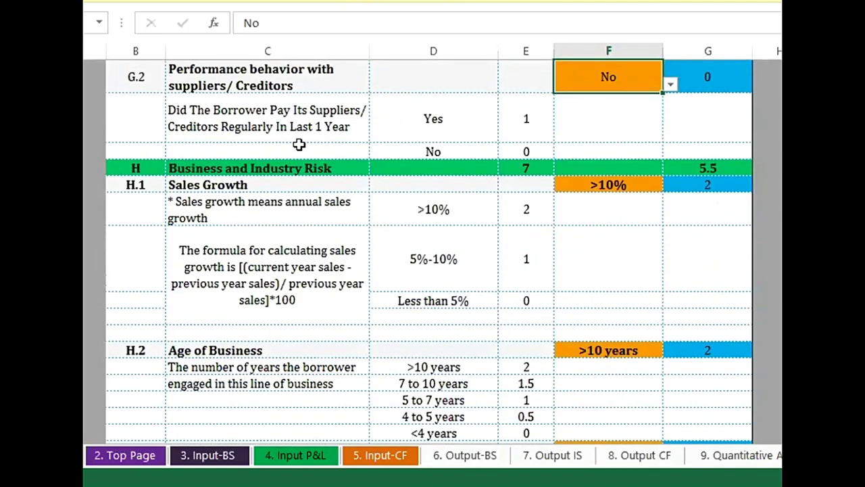
scroll(310, 192, "up", 5)
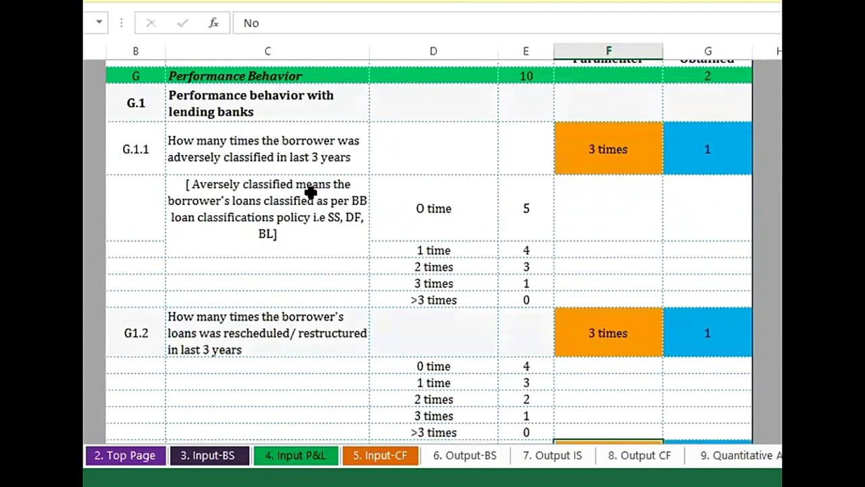
scroll(530, 192, "down", 1)
scroll(530, 193, "down", 3)
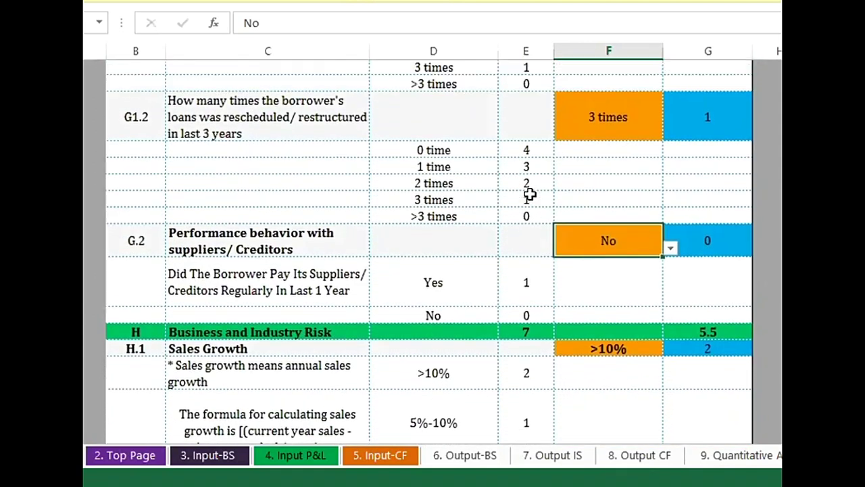
scroll(529, 193, "up", 4)
scroll(529, 193, "down", 3)
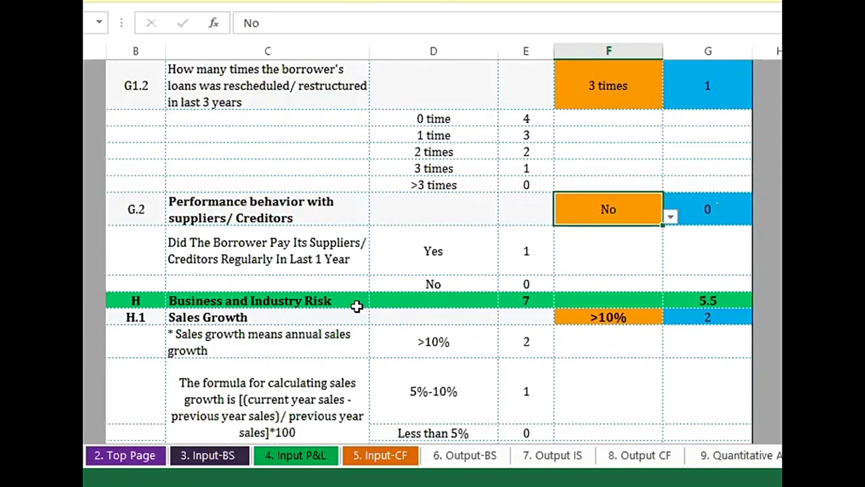
Set the H.1 Sales Growth actual parameter under Business and Industry Risk to Less than 5%.
scroll(356, 306, "down", 1)
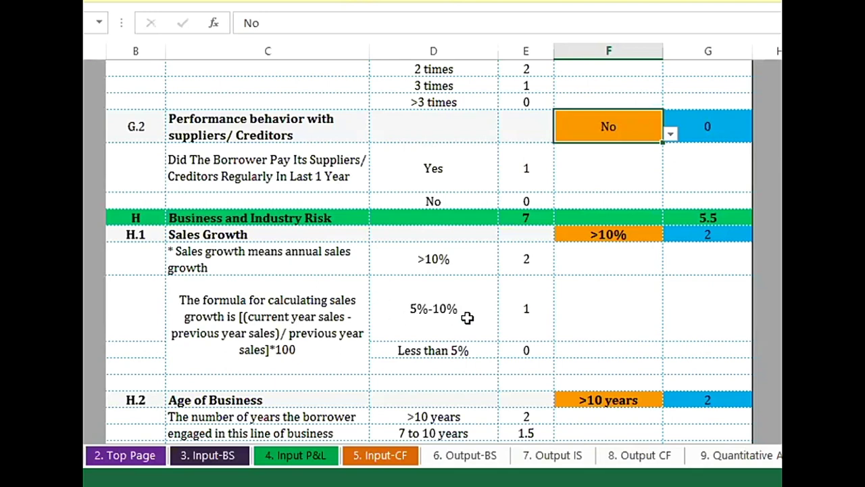
left_click(647, 236)
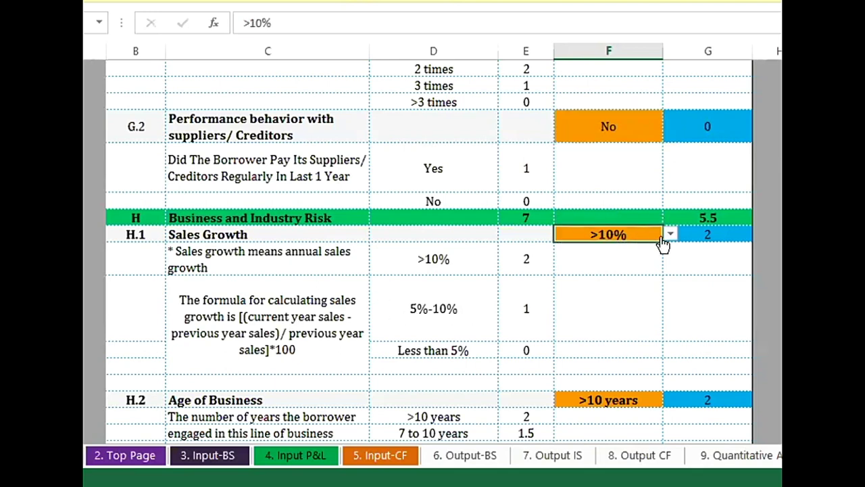
left_click(670, 235)
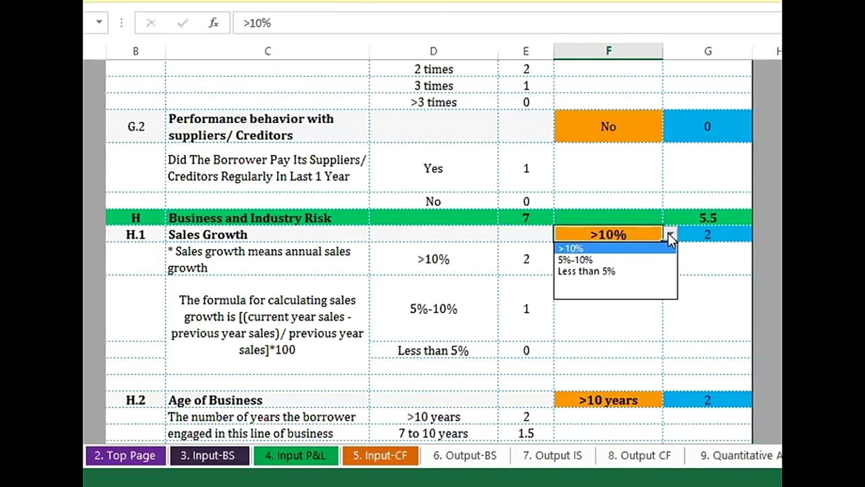
left_click(573, 271)
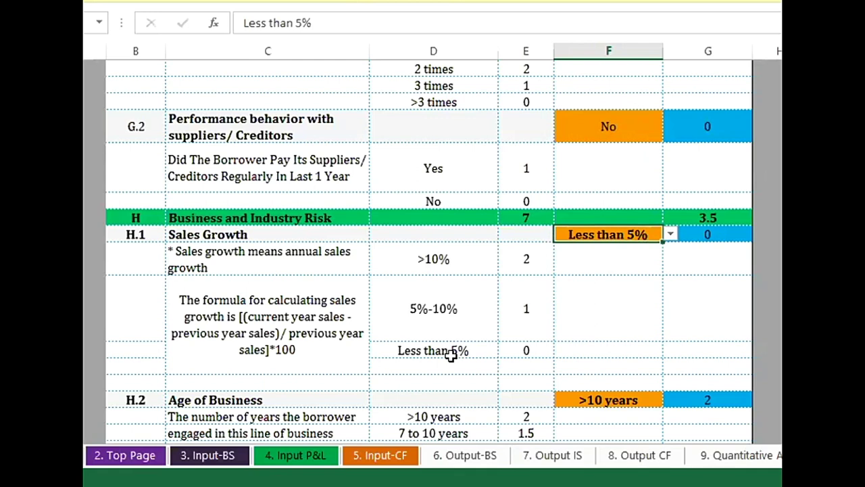
Try 5%-10% as the H.1 Sales Growth parameter and return it to Less than 5%.
left_click(670, 235)
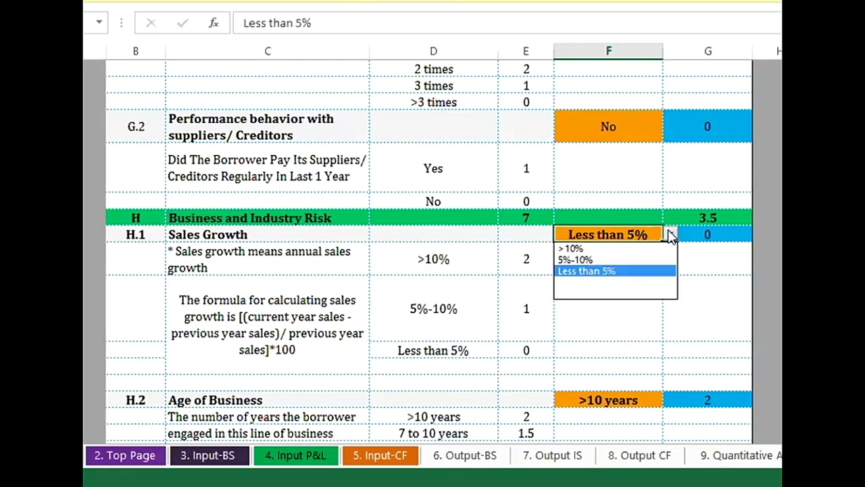
left_click(603, 260)
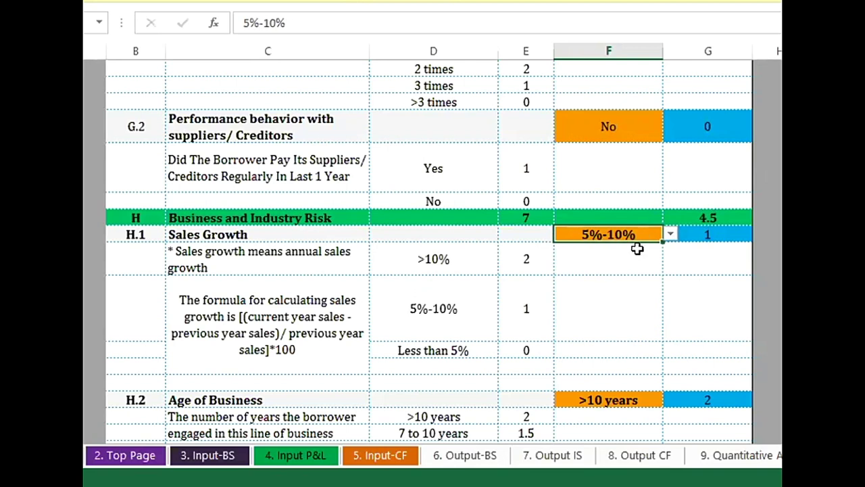
key("alt+Down")
left_click(614, 271)
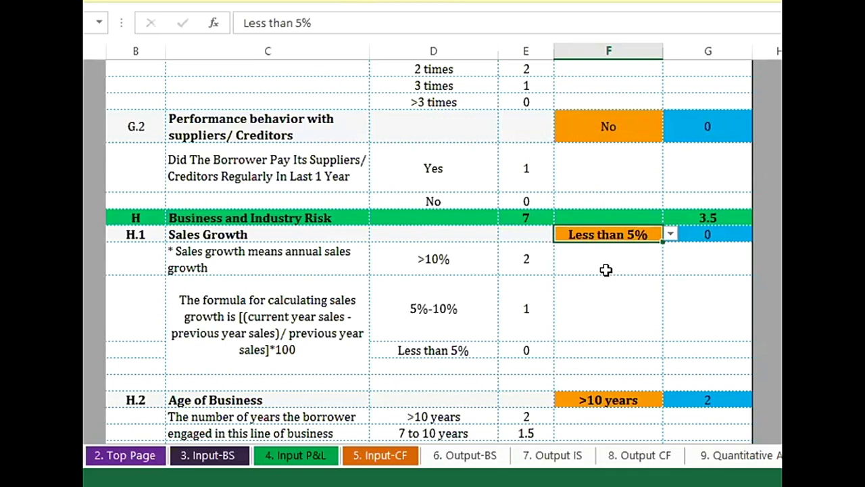
Set the H.2 Age of Business actual parameter to 7 to 10 years.
scroll(314, 345, "down", 3)
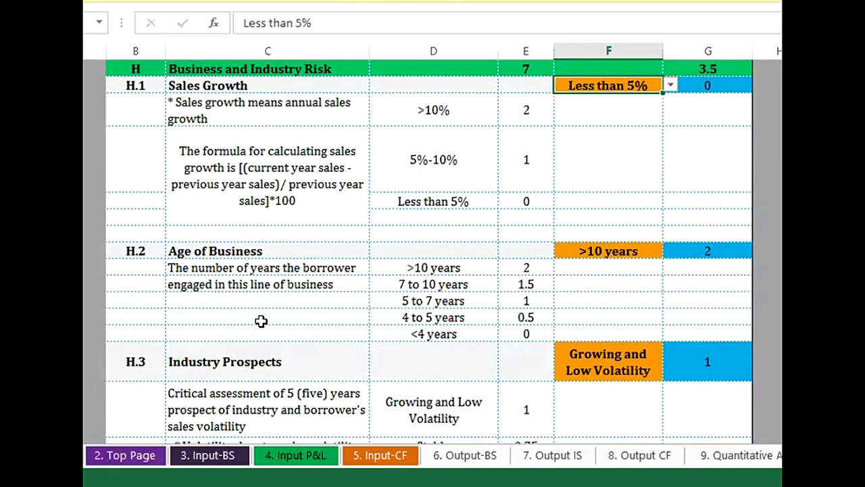
left_click(660, 256)
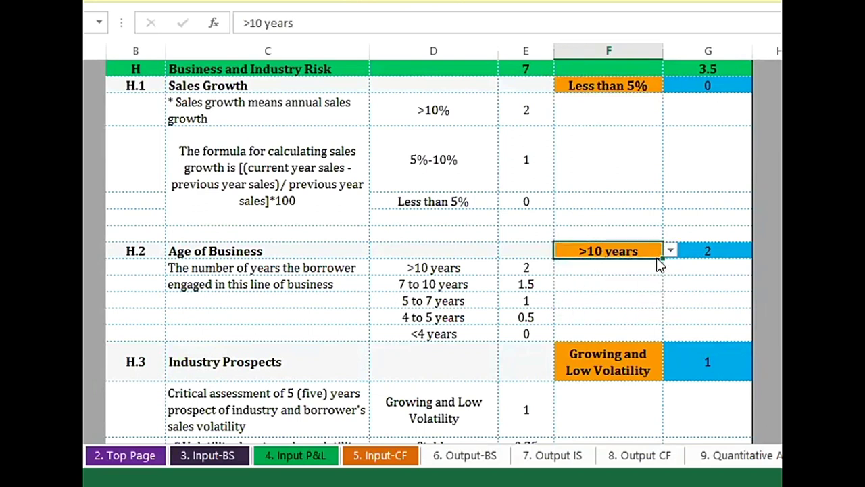
left_click(669, 251)
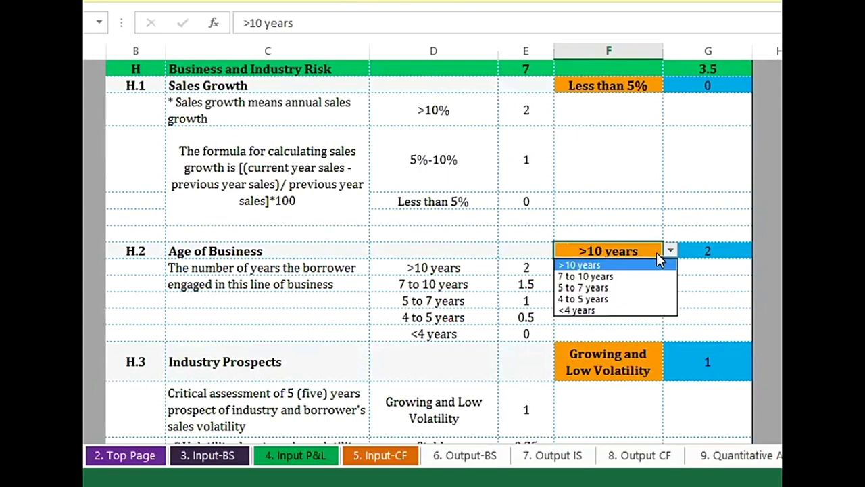
left_click(621, 276)
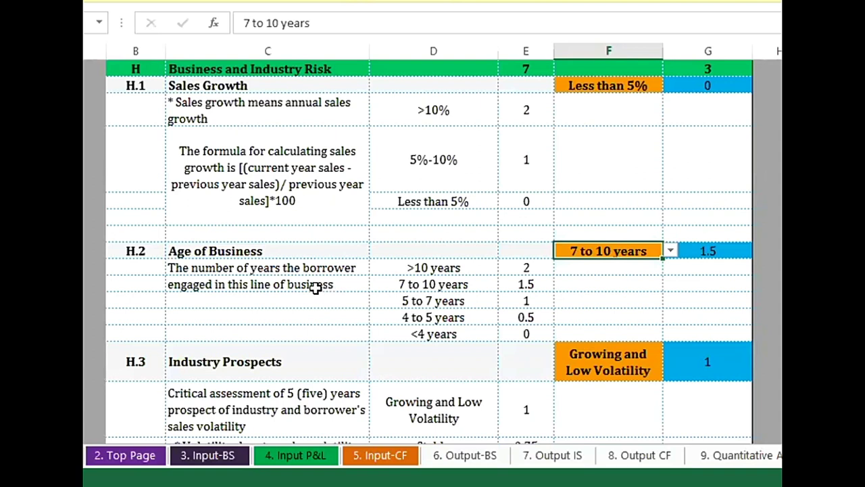
Try Stable as the H.3 Industry Prospects parameter, and set it finally to Growing but High Volatility.
scroll(174, 287, "down", 1)
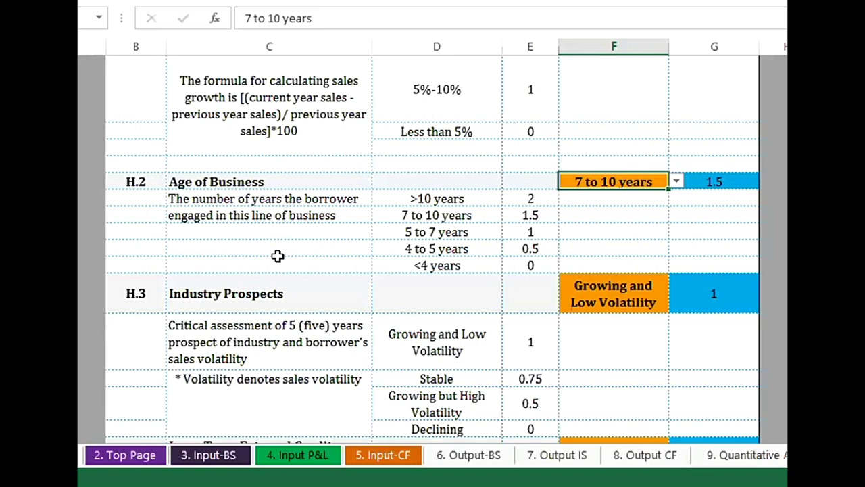
scroll(277, 255, "down", 1)
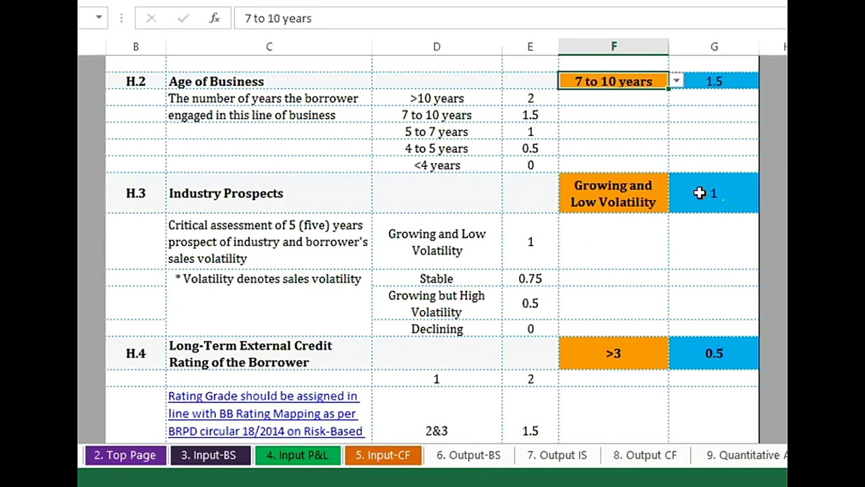
left_click(643, 196)
left_click(676, 203)
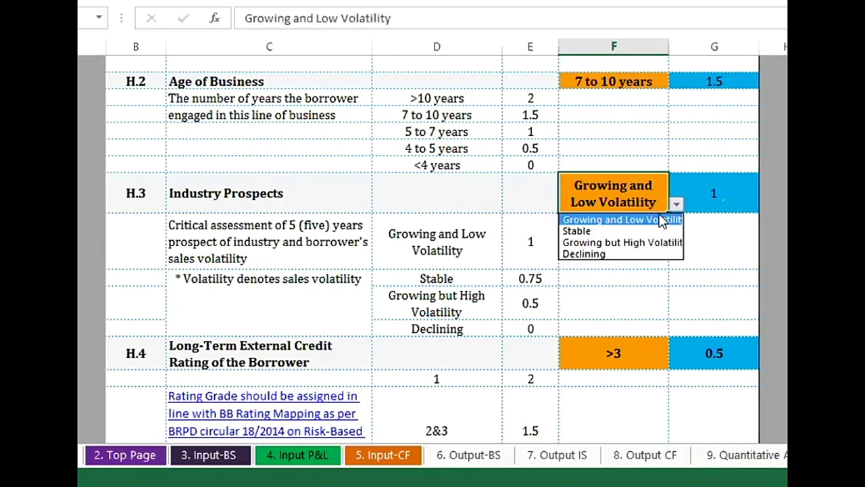
left_click(577, 230)
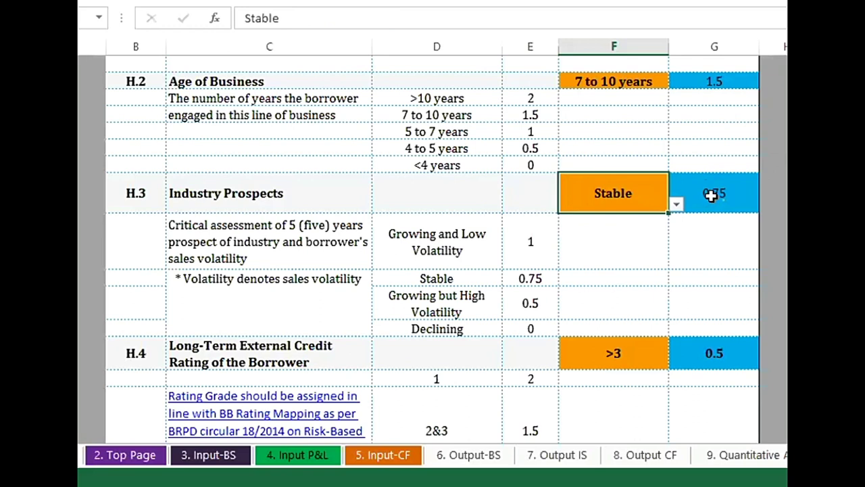
left_click(676, 203)
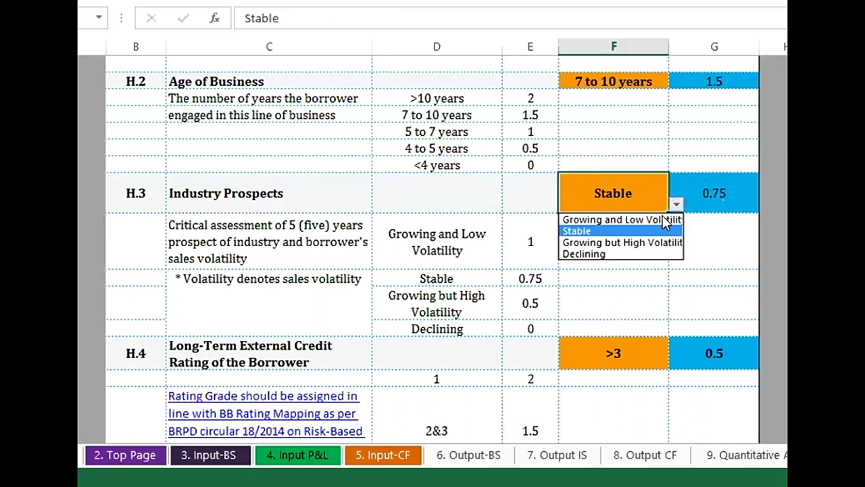
left_click(650, 249)
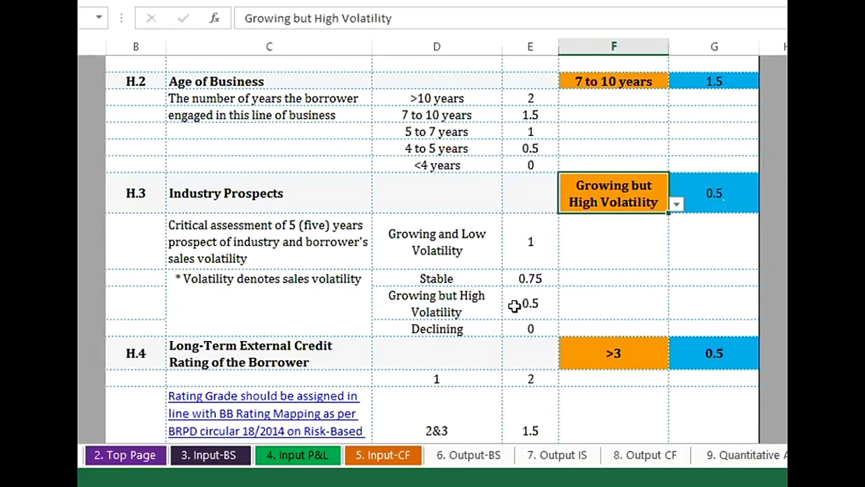
Set the H.3 Industry Prospects actual parameter to Growing and Low Volatility.
scroll(514, 305, "down", 1)
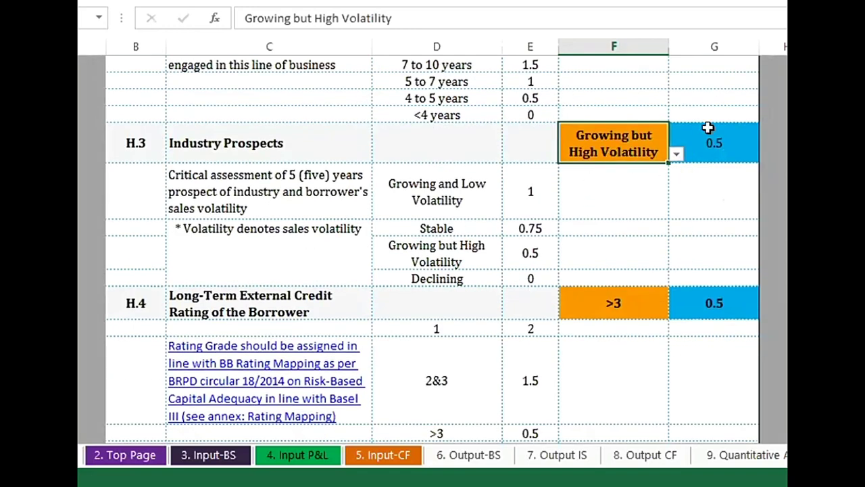
left_click(676, 154)
left_click(628, 170)
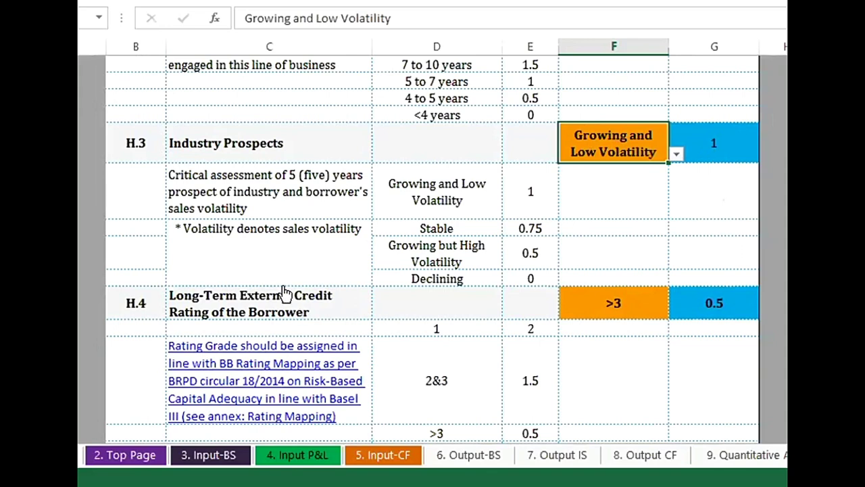
Try 1 as the H.4 Long-Term External Credit Rating parameter, and set it finally to 2&3.
scroll(246, 282, "down", 1)
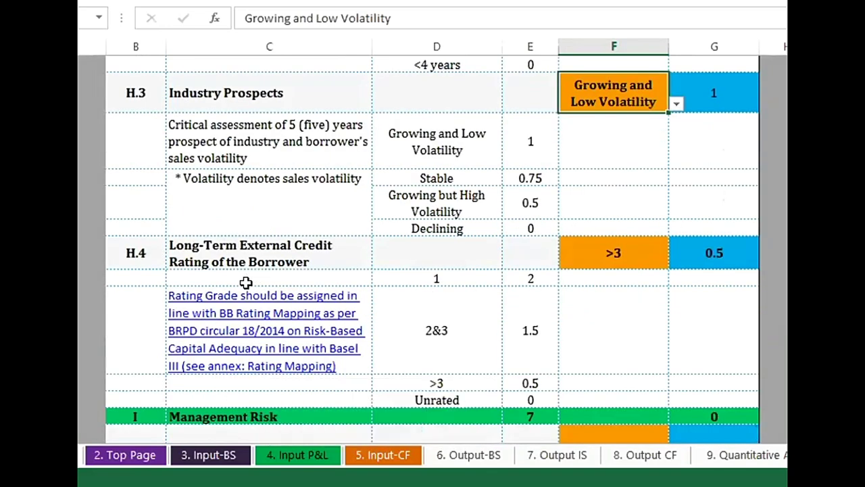
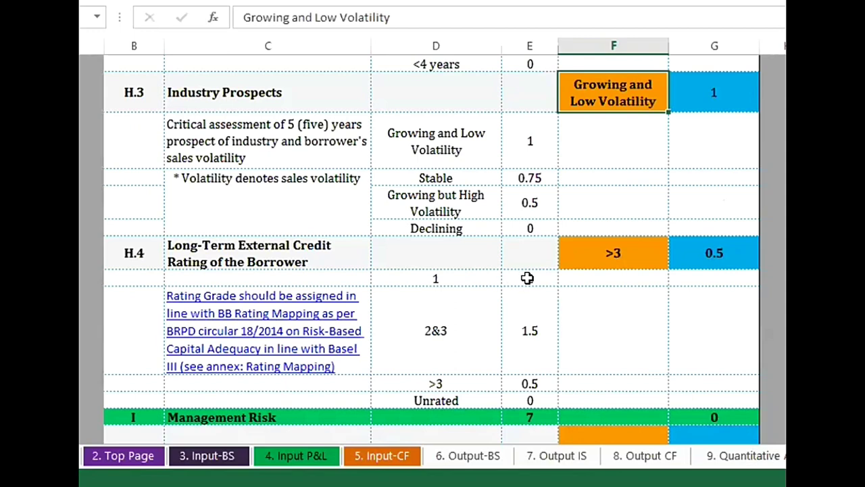
left_click(664, 267)
left_click(676, 260)
left_click(667, 276)
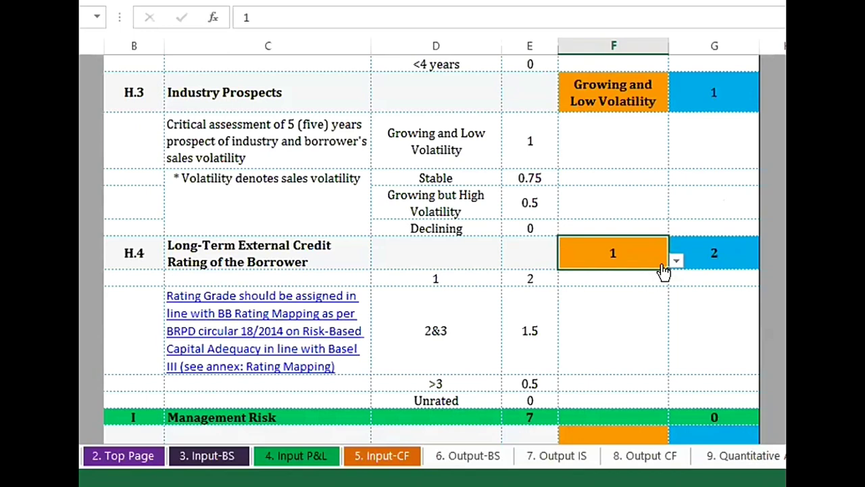
left_click(675, 262)
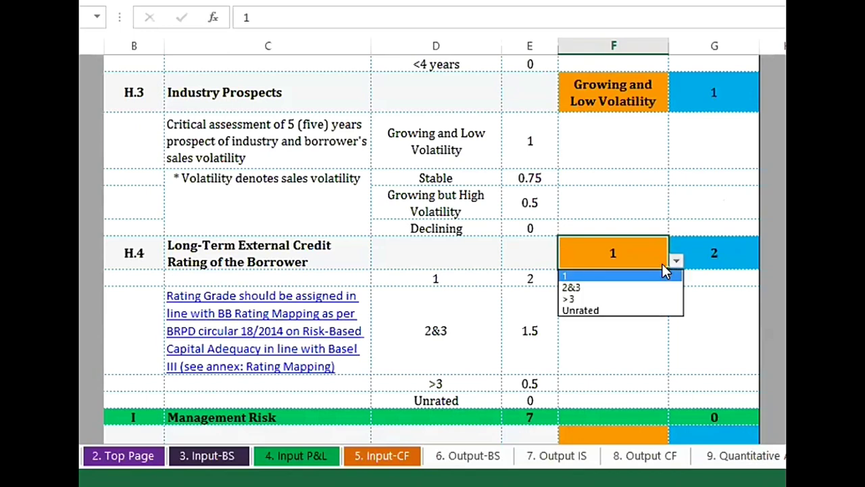
left_click(573, 289)
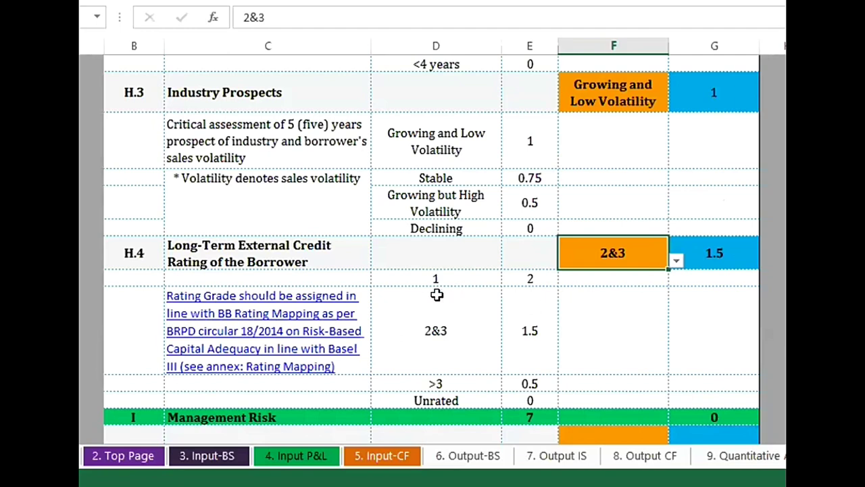
Review the chosen Business and Industry Risk parameters and read the Management Risk criteria for experience and succession plan.
scroll(443, 295, "up", 2)
scroll(443, 296, "up", 3)
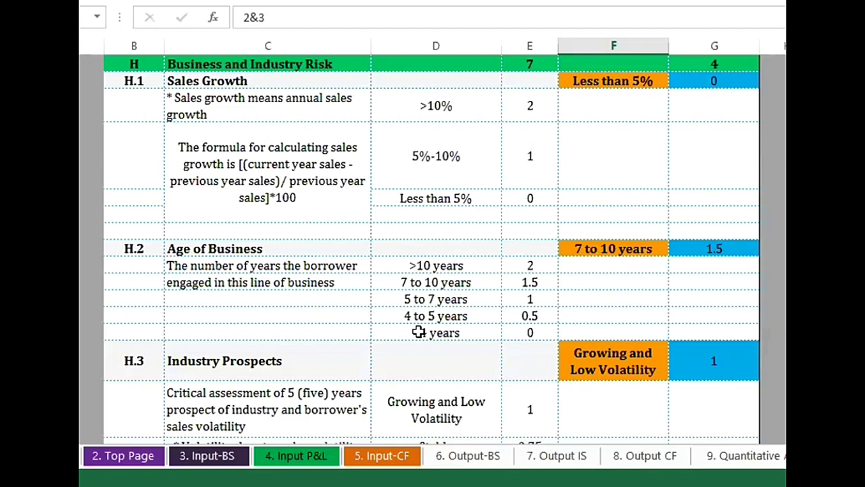
scroll(415, 329, "down", 1)
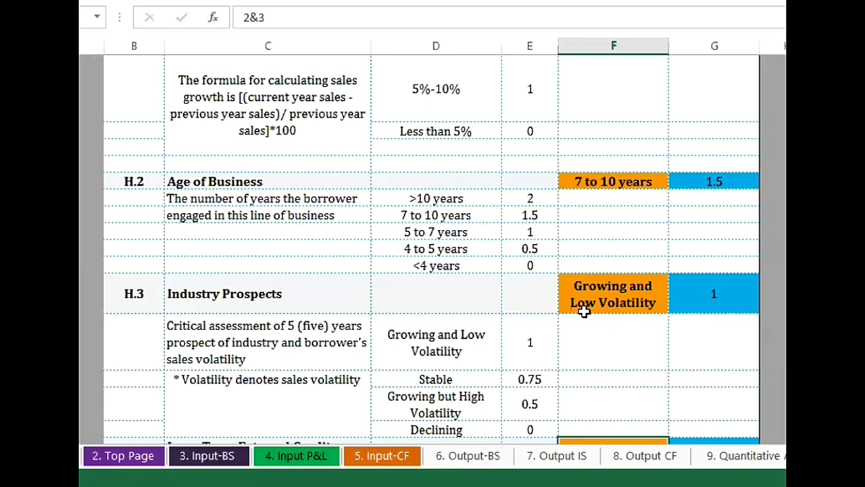
scroll(584, 310, "down", 6)
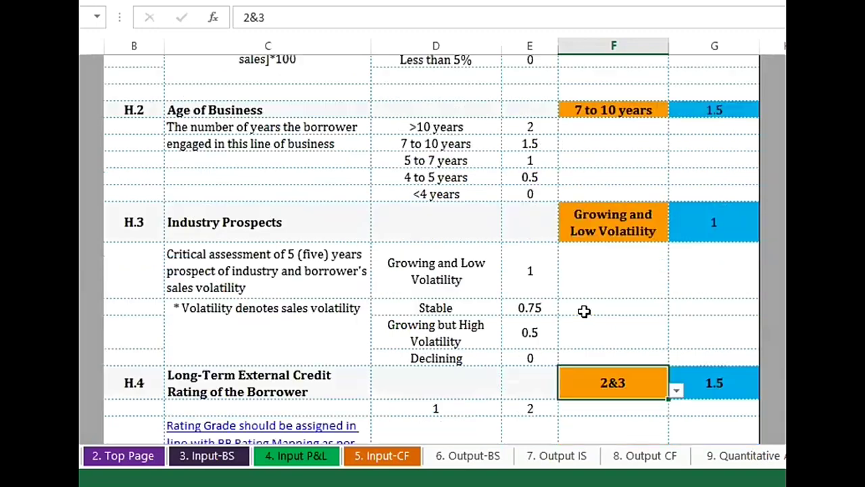
scroll(584, 308, "down", 4)
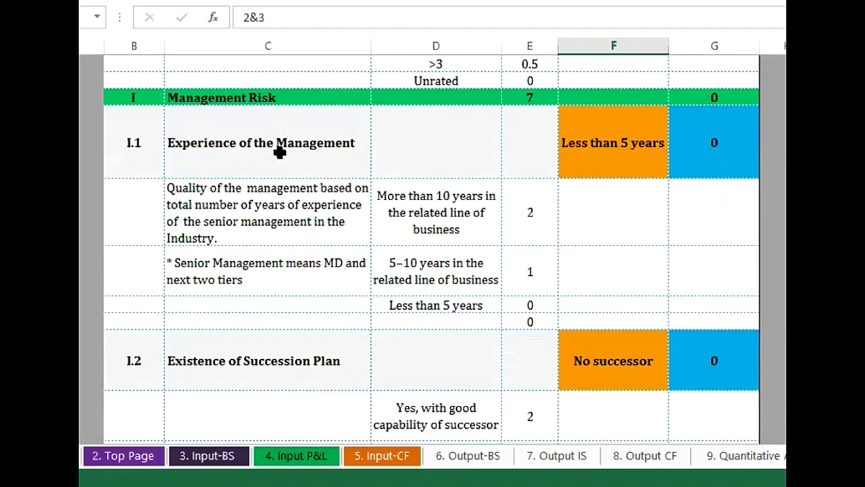
scroll(303, 237, "down", 1)
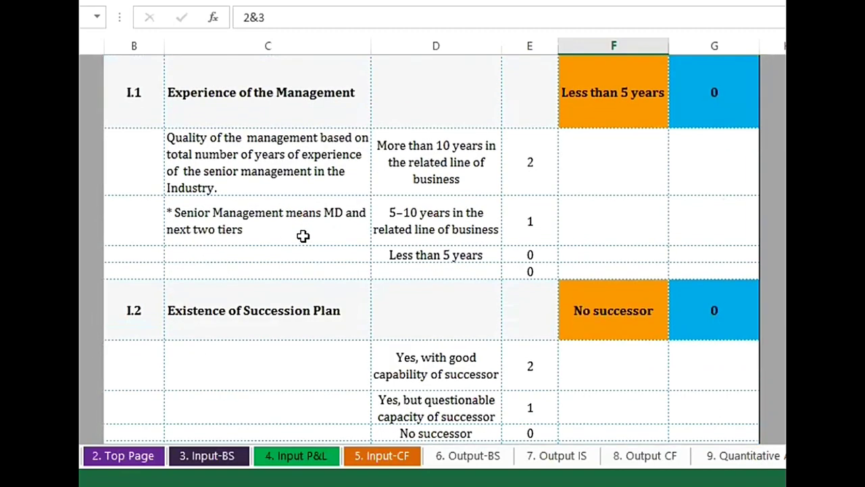
scroll(303, 237, "up", 1)
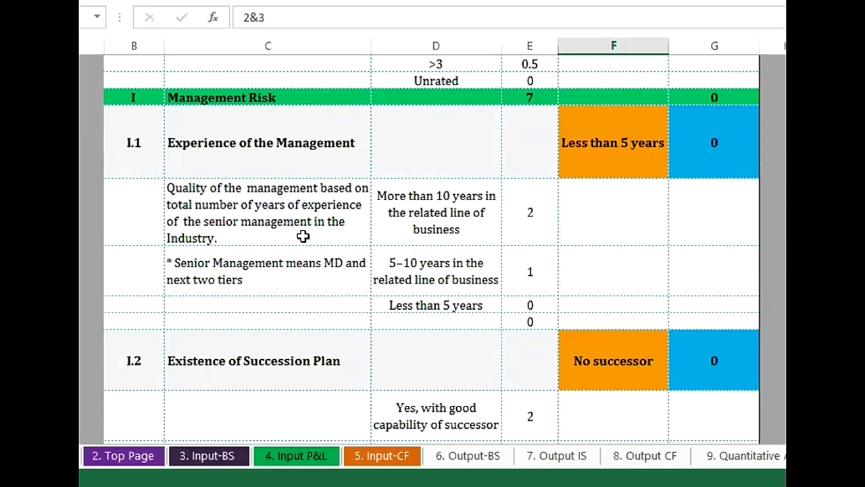
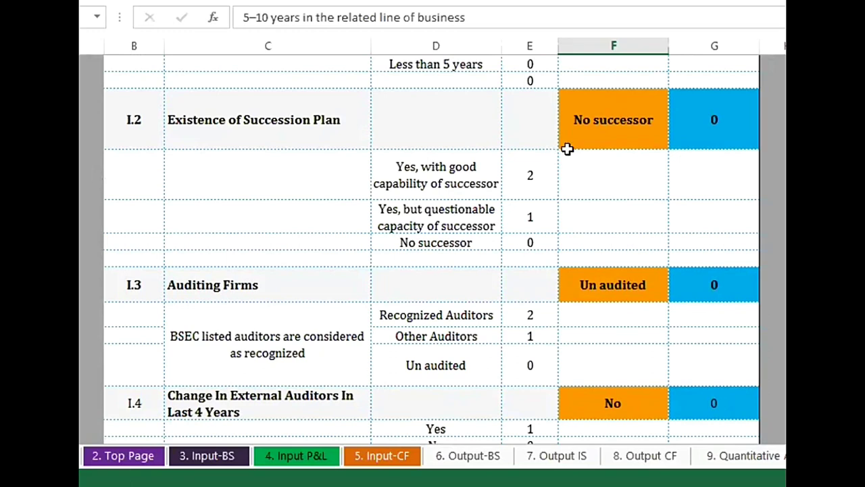
Set the I.2 Existence of Succession Plan actual parameter to Yes, with good capability of successor.
left_click(621, 131)
left_click(676, 141)
left_click(667, 156)
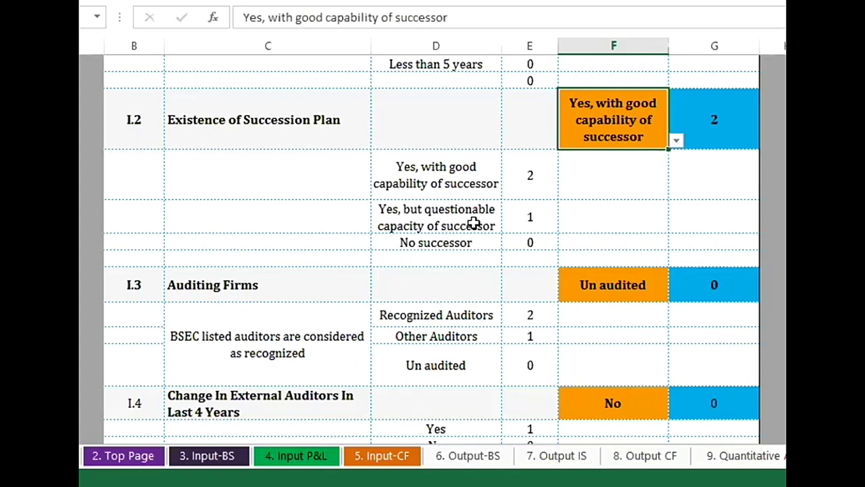
Set the I.3 Auditing Firms actual parameter under Management Risk to Recognized Auditors.
scroll(475, 223, "down", 1)
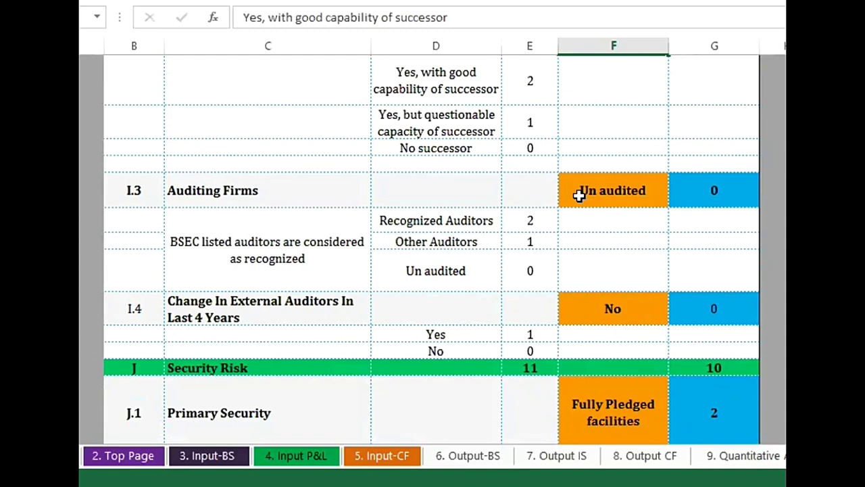
left_click(659, 197)
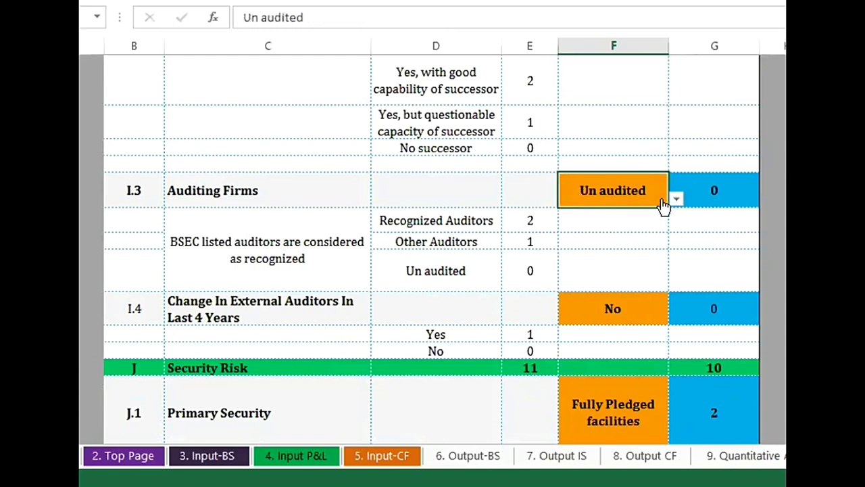
left_click(676, 198)
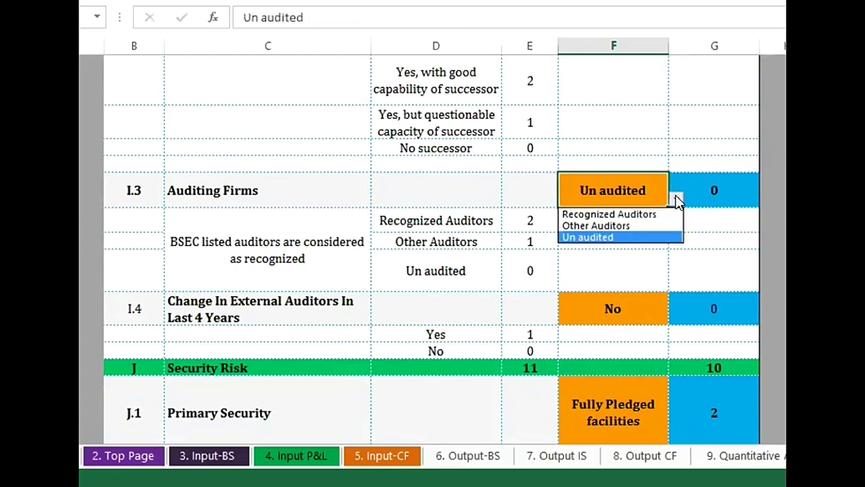
left_click(635, 216)
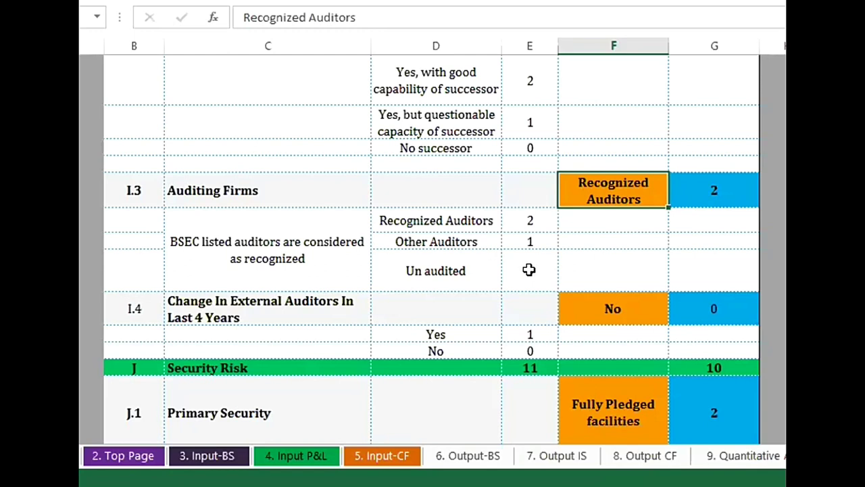
Set the I.4 Change In External Auditors In Last 4 Years actual parameter to Yes.
scroll(531, 249, "down", 3)
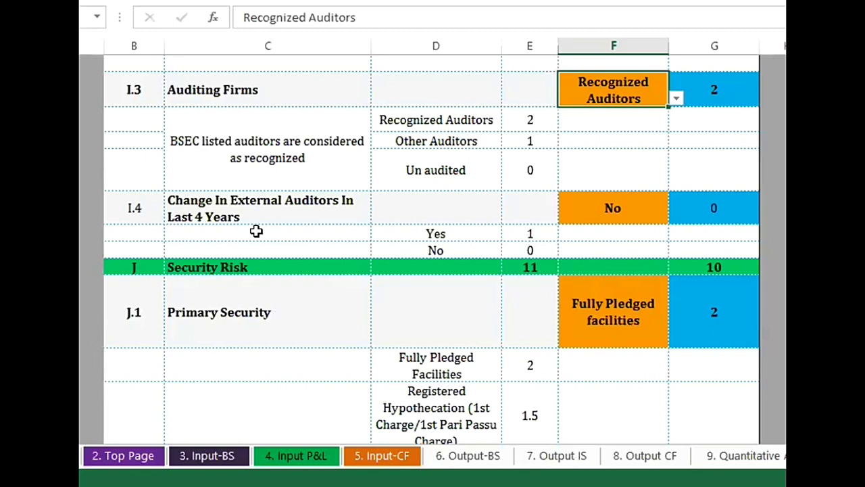
scroll(256, 231, "up", 3)
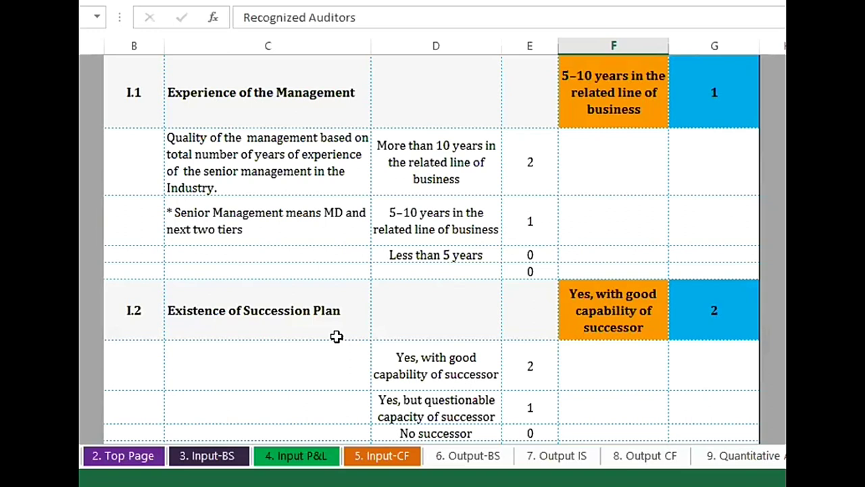
scroll(337, 336, "down", 1)
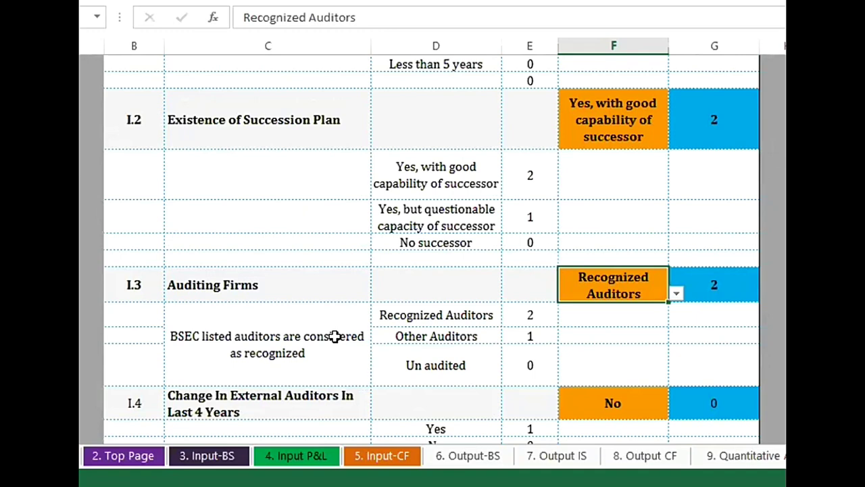
scroll(335, 336, "down", 1)
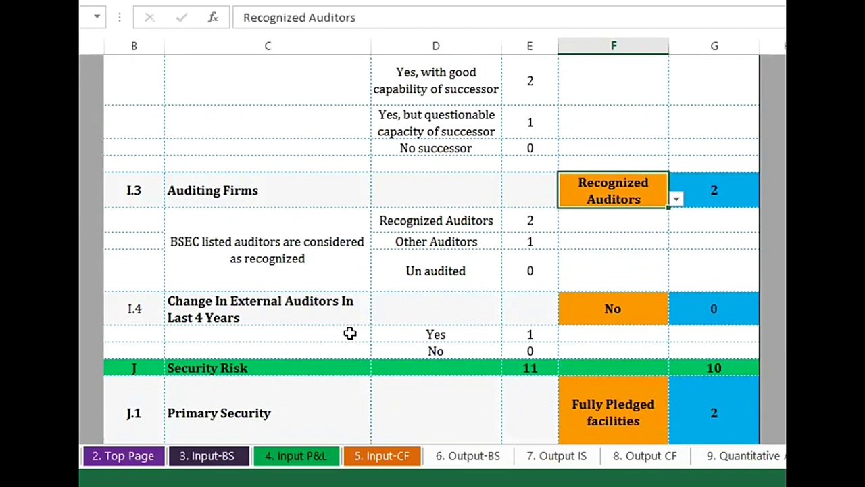
left_click(619, 309)
left_click(675, 316)
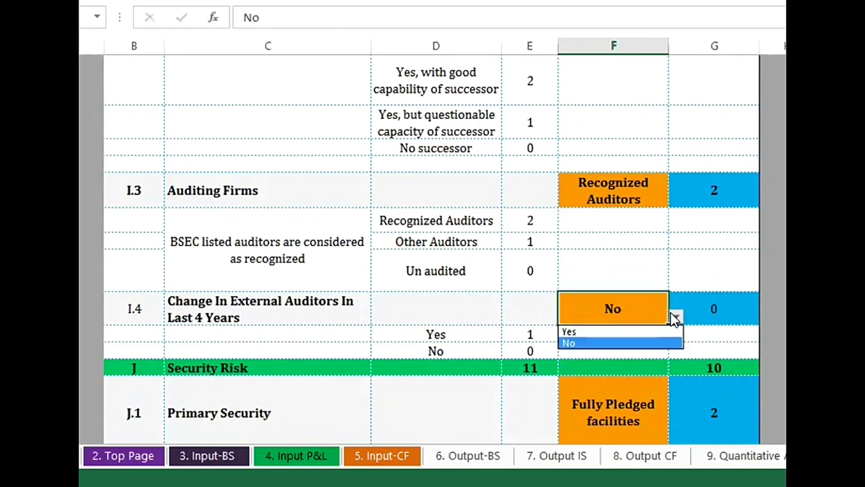
left_click(575, 332)
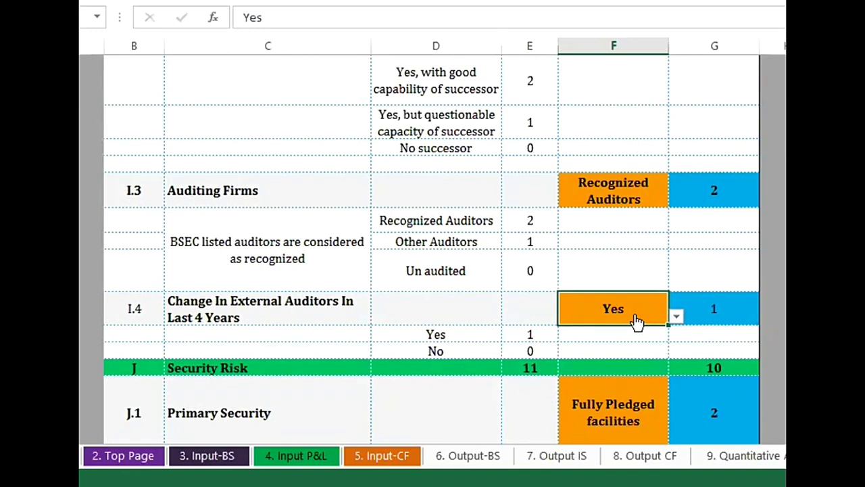
Examine the Security Risk criteria and scores for primary security, collateral, eligible collateral coverage and type of guarantee.
scroll(638, 321, "down", 1)
scroll(638, 321, "down", 1)
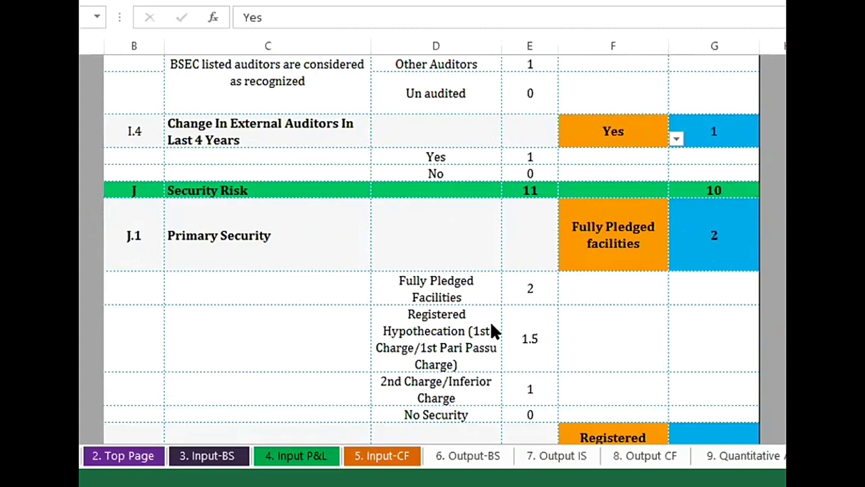
scroll(492, 330, "down", 1)
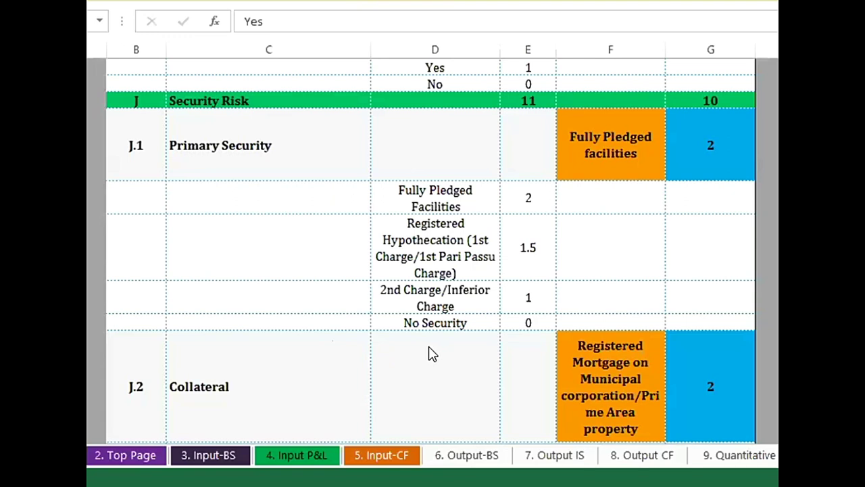
scroll(541, 365, "down", 1)
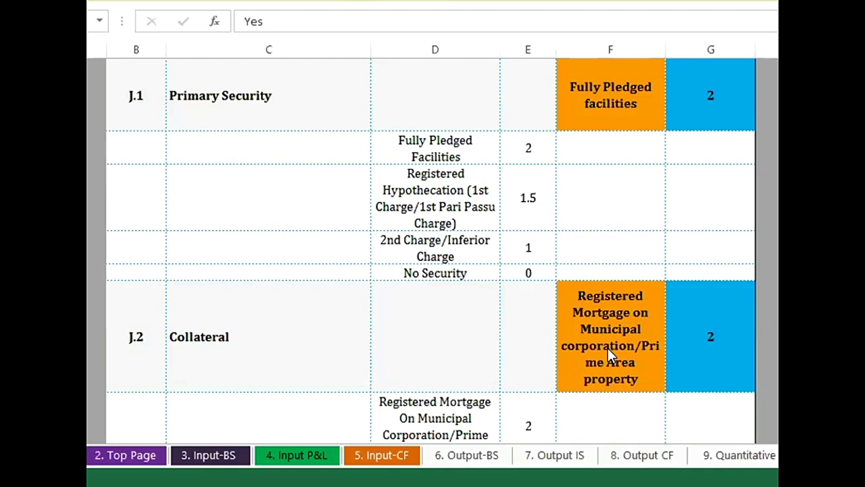
scroll(265, 363, "down", 2)
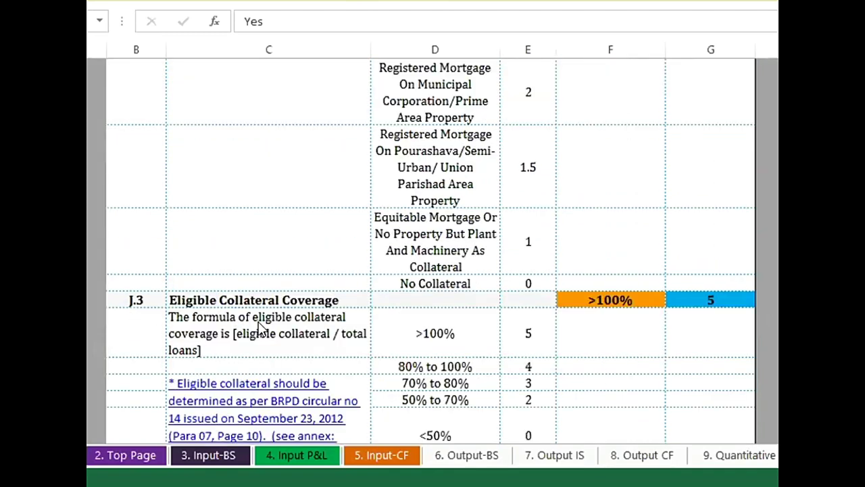
scroll(261, 249, "up", 1)
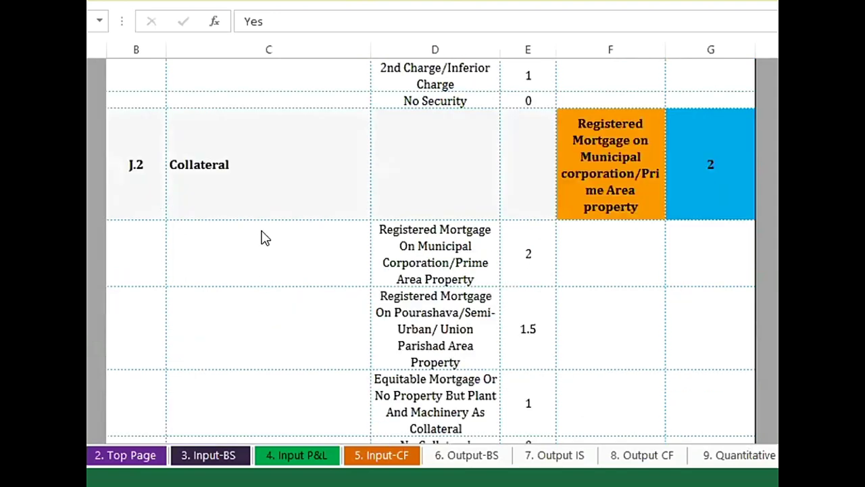
scroll(264, 237, "down", 3)
scroll(247, 315, "down", 1)
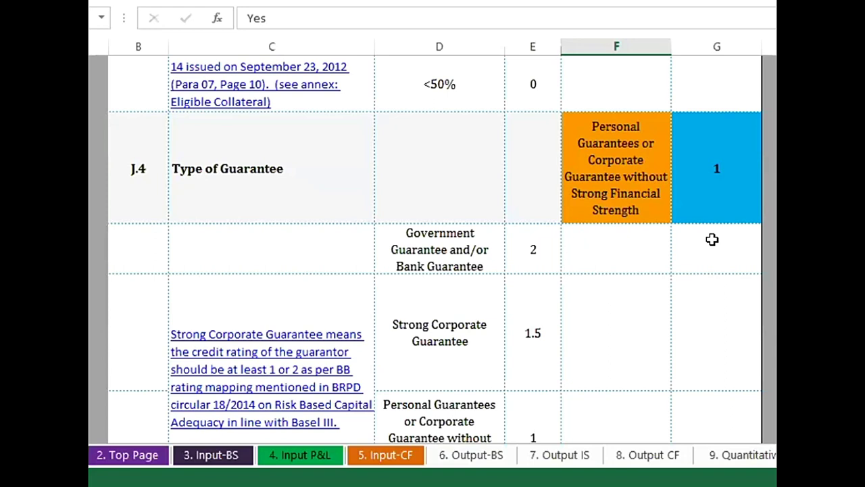
Try More than 3 years Accounts with Faultless Record for K.1 Account Conduct, and settle on Less than 3 years Accounts with faultless record.
scroll(632, 274, "down", 6)
scroll(630, 284, "down", 1)
scroll(541, 291, "up", 1)
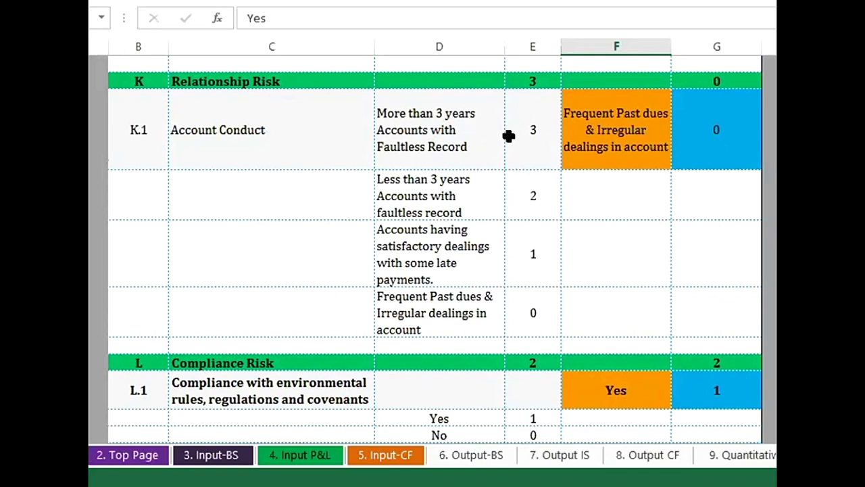
left_click(614, 160)
left_click(678, 163)
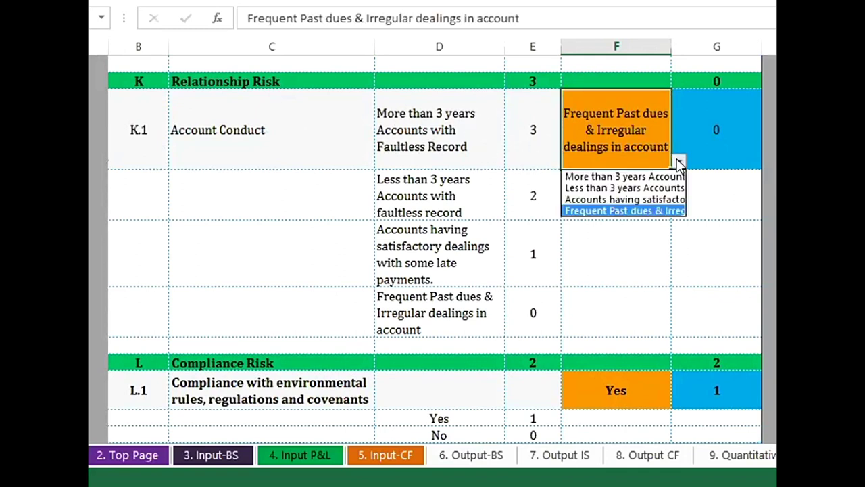
left_click(628, 177)
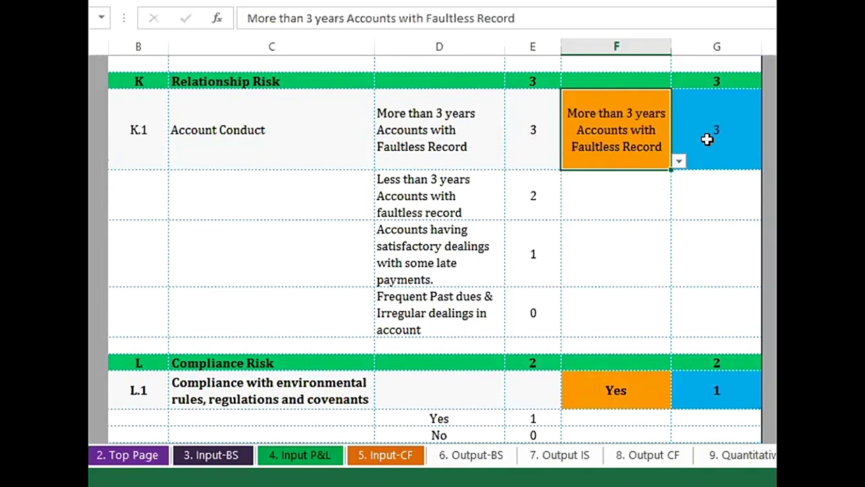
left_click(678, 163)
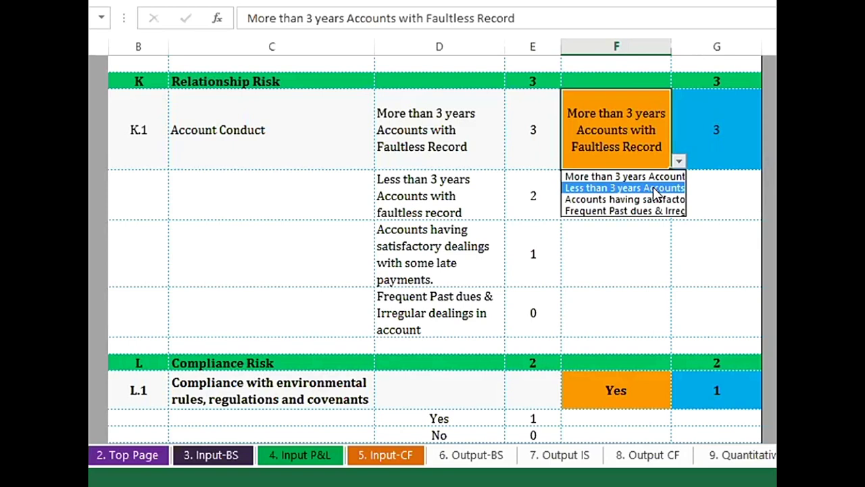
left_click(656, 190)
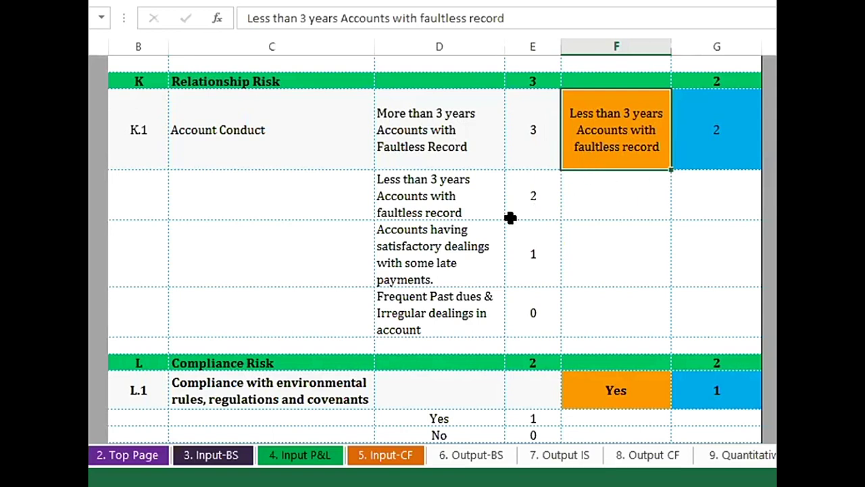
Set the L.1 Compliance with environmental rules, regulations and covenants actual parameter to No.
scroll(510, 217, "down", 1)
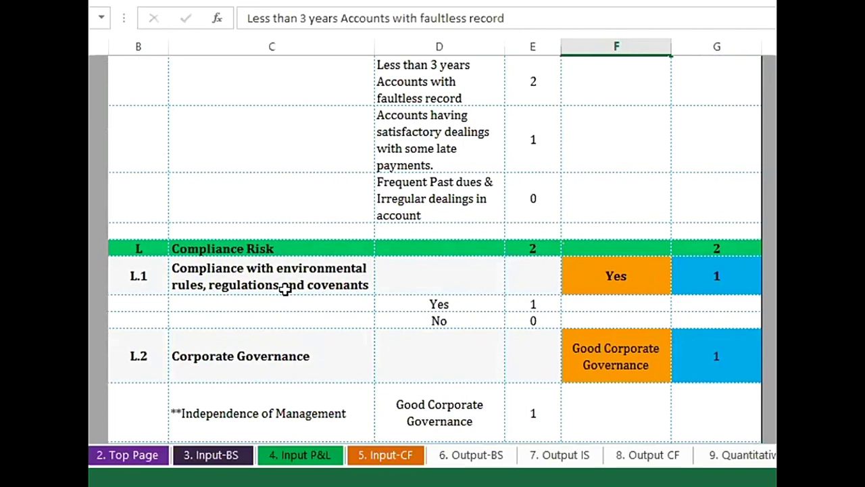
scroll(285, 288, "down", 2)
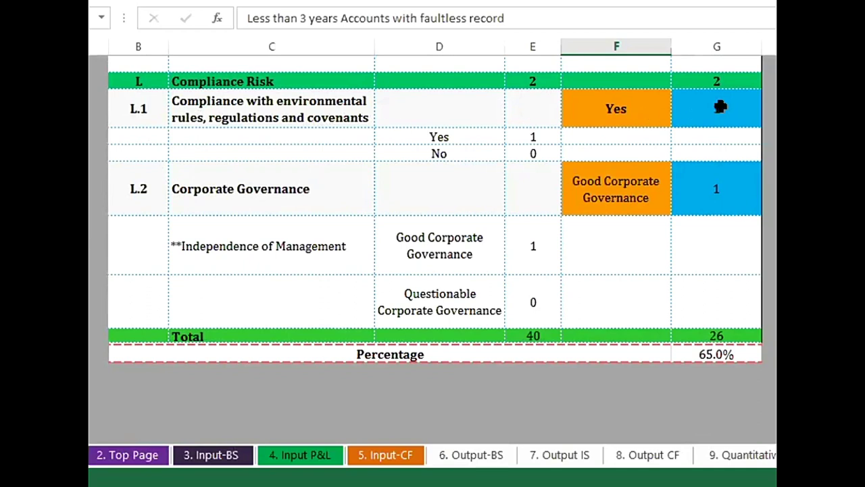
left_click(650, 120)
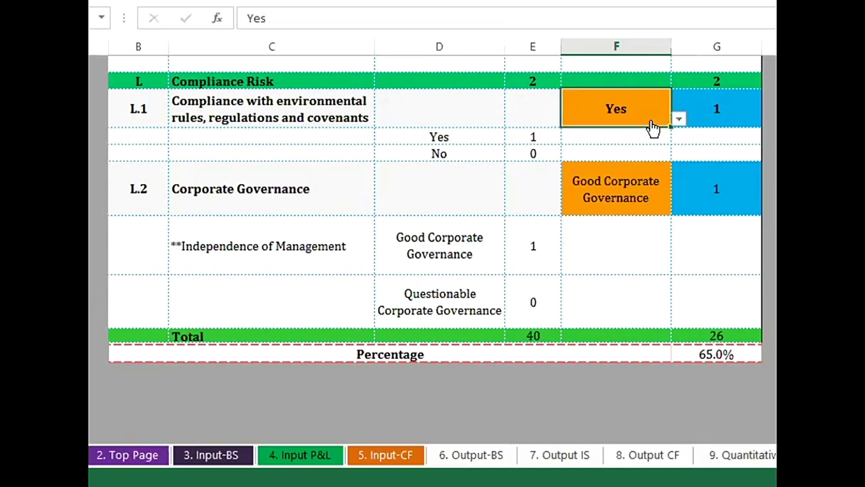
left_click(677, 121)
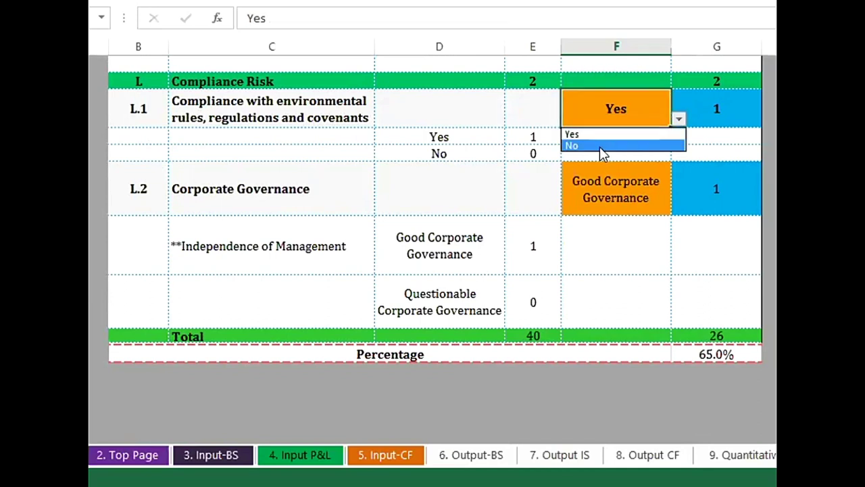
left_click(601, 146)
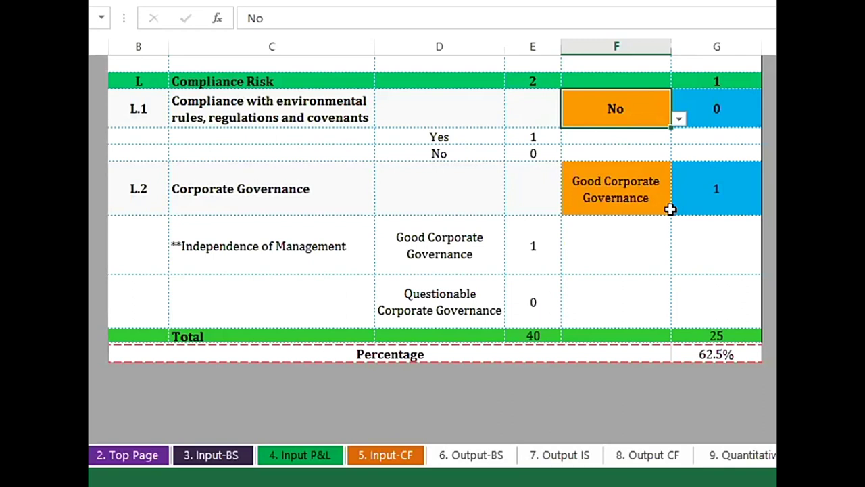
Set the L.2 Corporate Governance actual parameter under Compliance Risk to Questionable Corporate Governance.
left_click(668, 208)
left_click(678, 206)
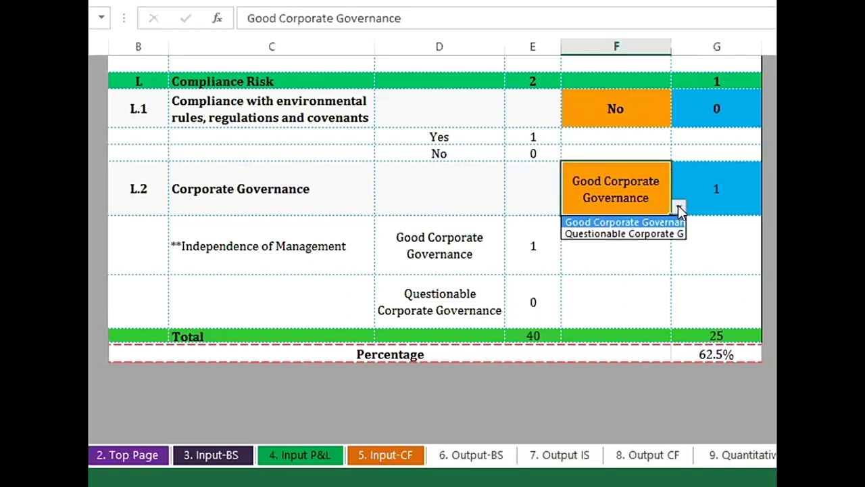
left_click(659, 234)
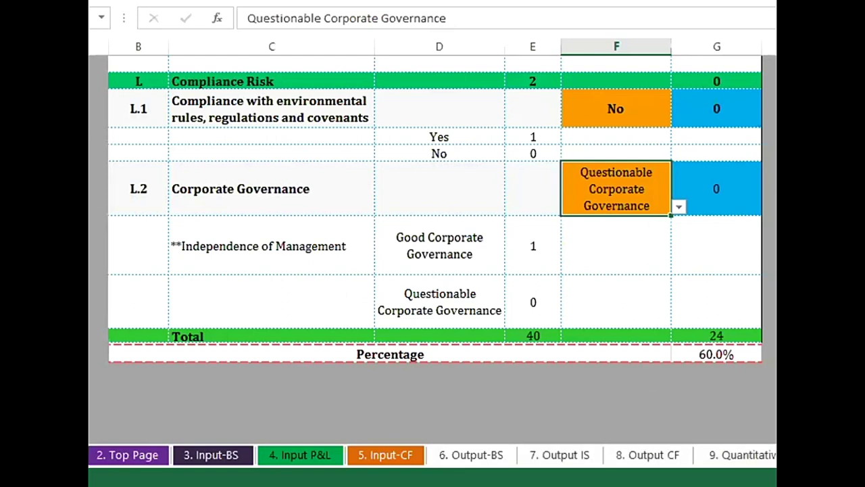
Open sheet 12 with the borrower's total, quantitative and qualitative score summary.
scroll(432, 455, "down", 1)
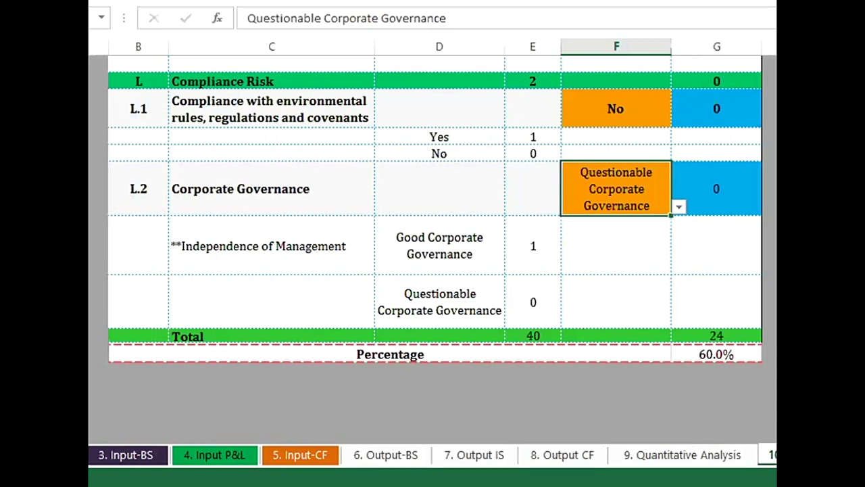
left_click(740, 453)
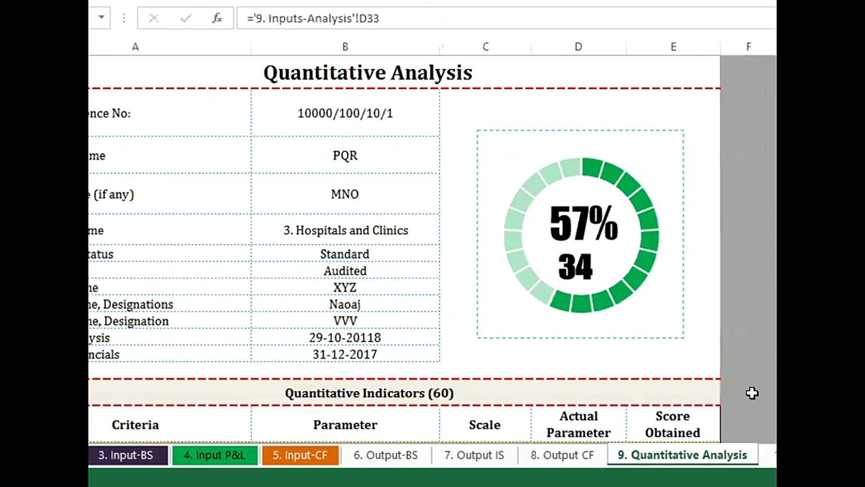
key("ctrl+Page_Down")
scroll(608, 307, "down", 1)
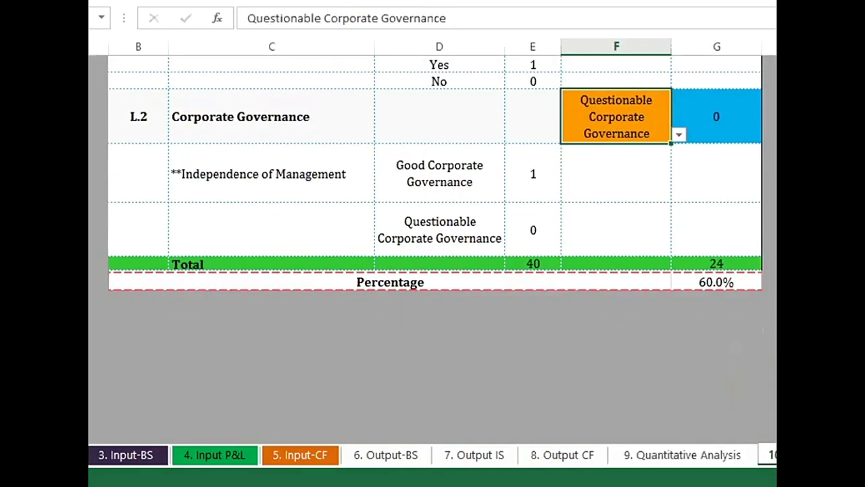
key("ctrl+Page_Down")
key("ctrl+Page_Down")
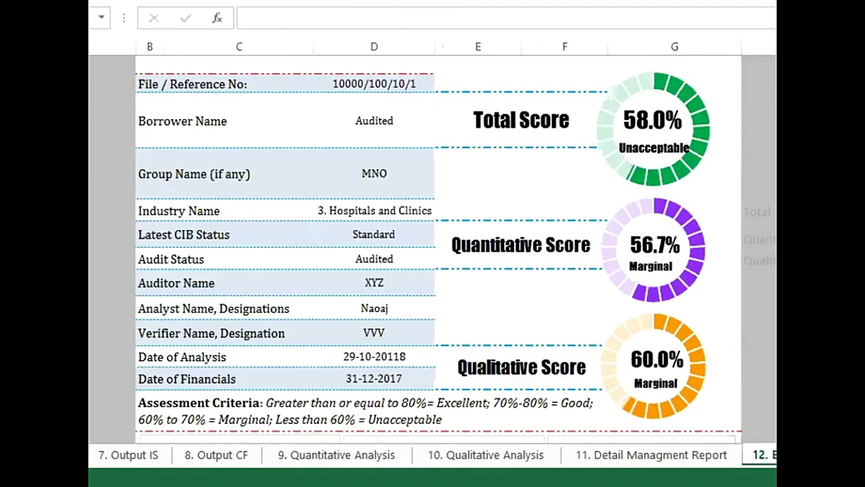
key("shift+F11")
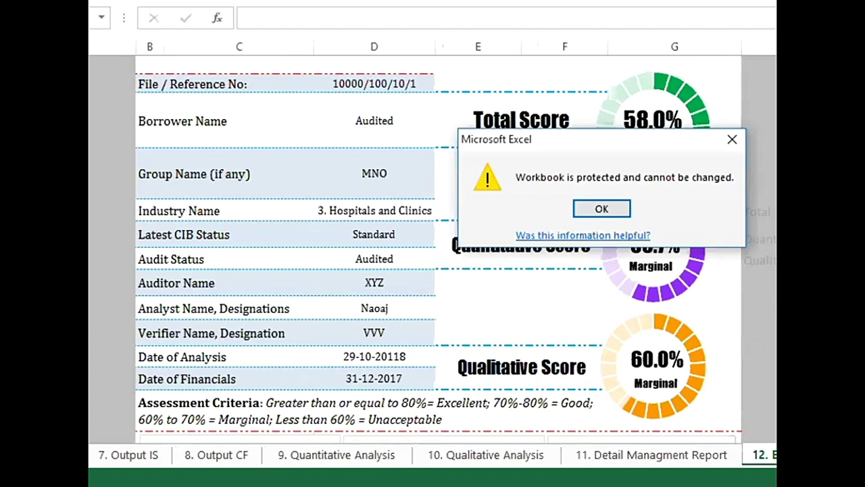
left_click(732, 140)
Examine the leverage, profitability and coverage charts and the ICRR table of quantitative, qualitative and aggregate scores.
scroll(544, 261, "down", 3)
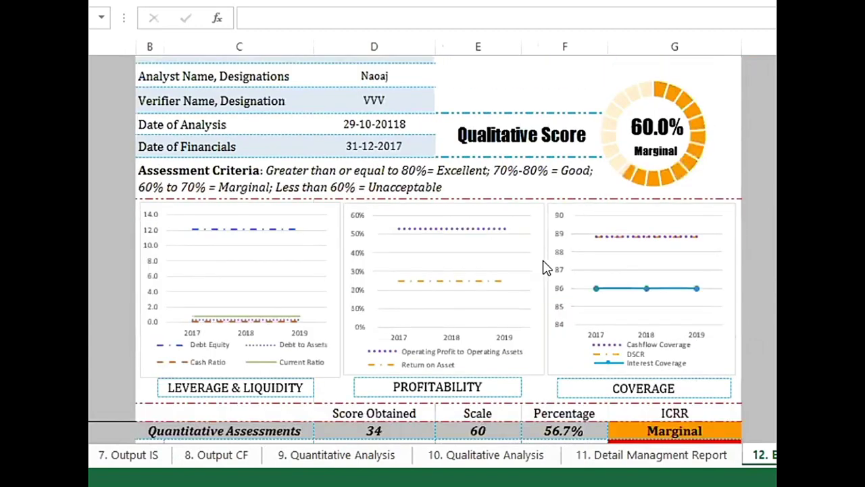
scroll(545, 268, "down", 6)
scroll(543, 264, "up", 4)
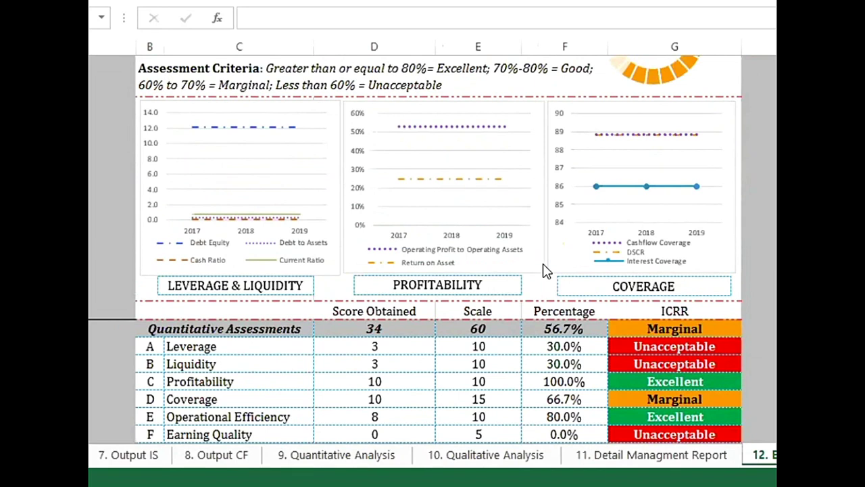
scroll(546, 270, "down", 4)
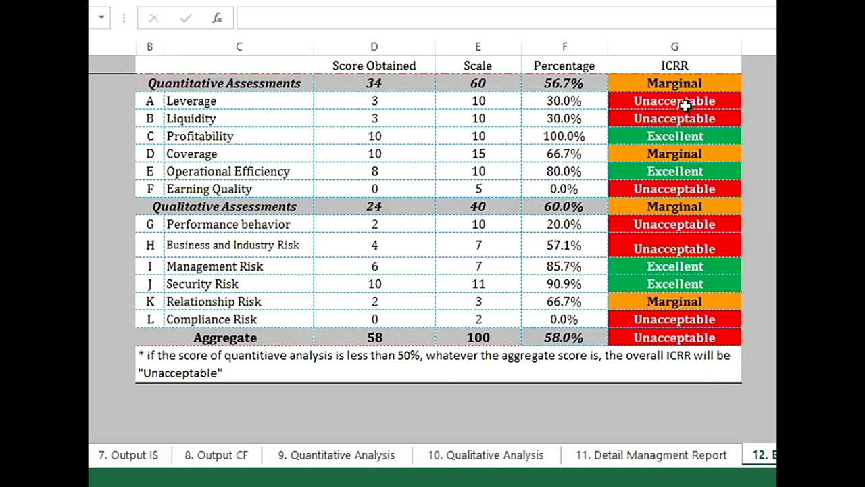
scroll(684, 108, "up", 5)
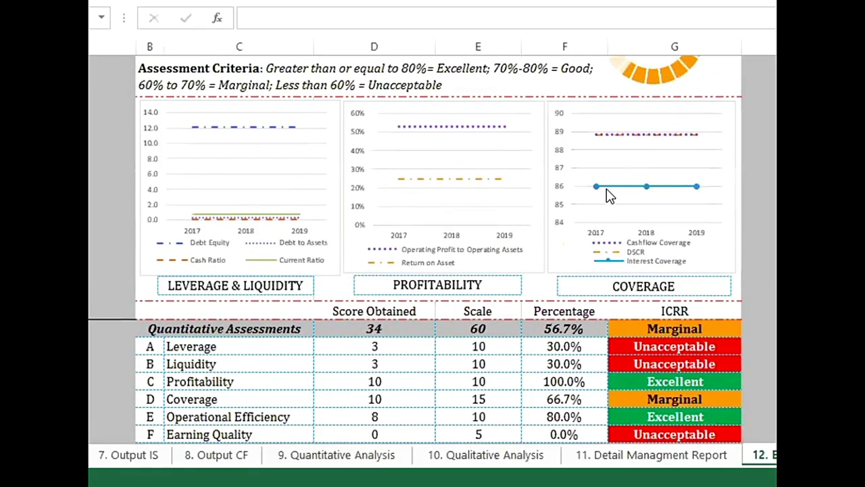
scroll(588, 210, "up", 1)
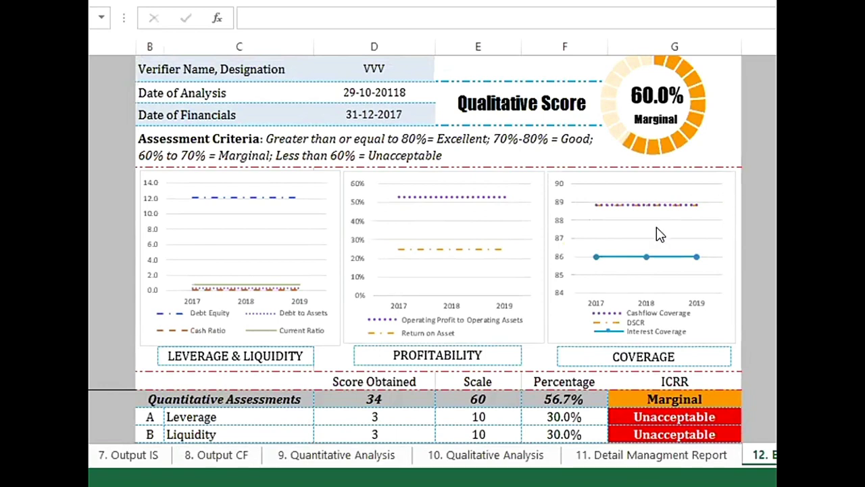
scroll(658, 234, "down", 1)
scroll(659, 234, "down", 1)
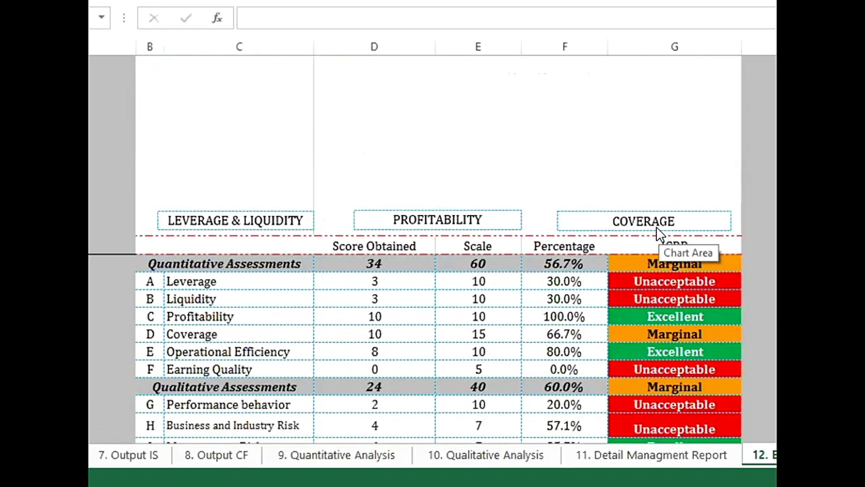
scroll(257, 110, "down", 3)
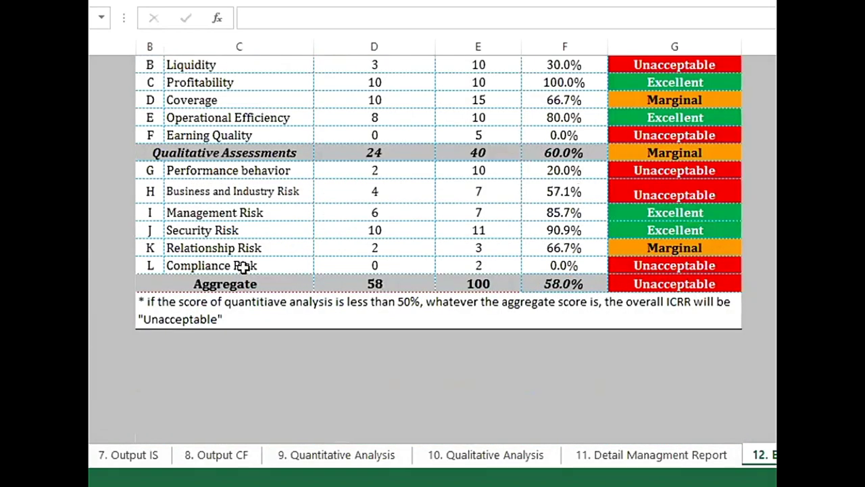
scroll(244, 267, "up", 1)
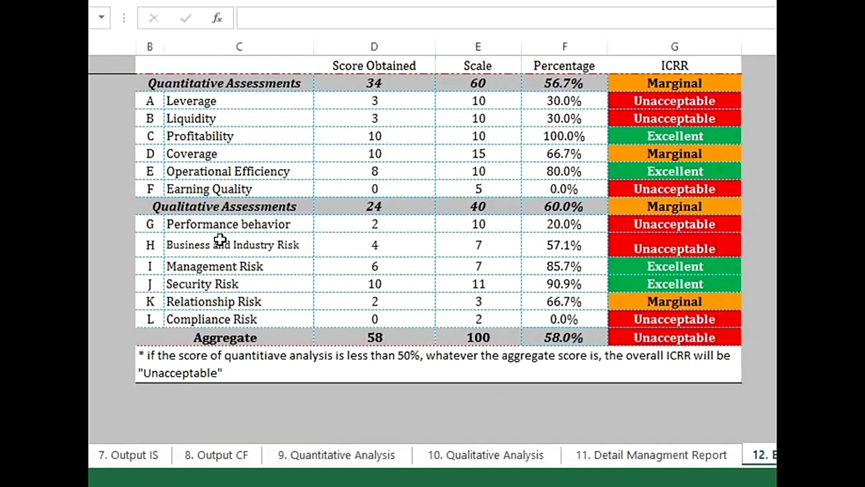